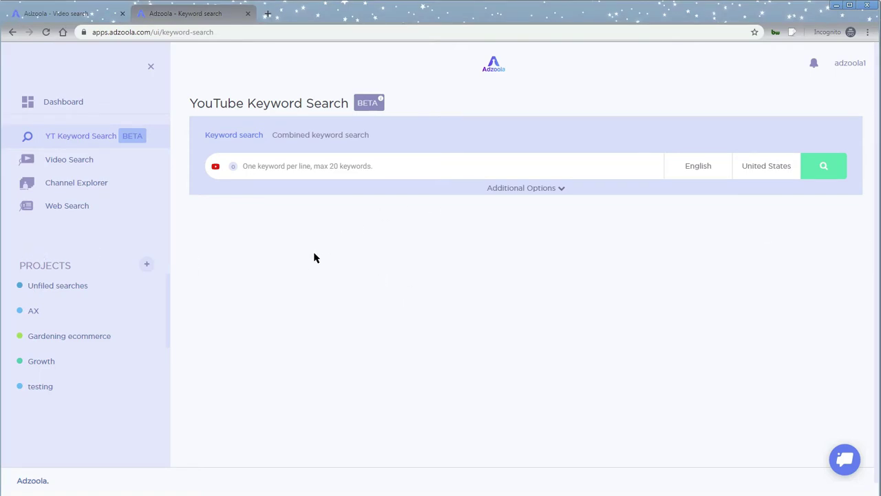
Step: Run a YouTube keyword search for biceps, triceps and glutes in English for the United States
{"action": "left_click", "coordinate": [216, 170]}
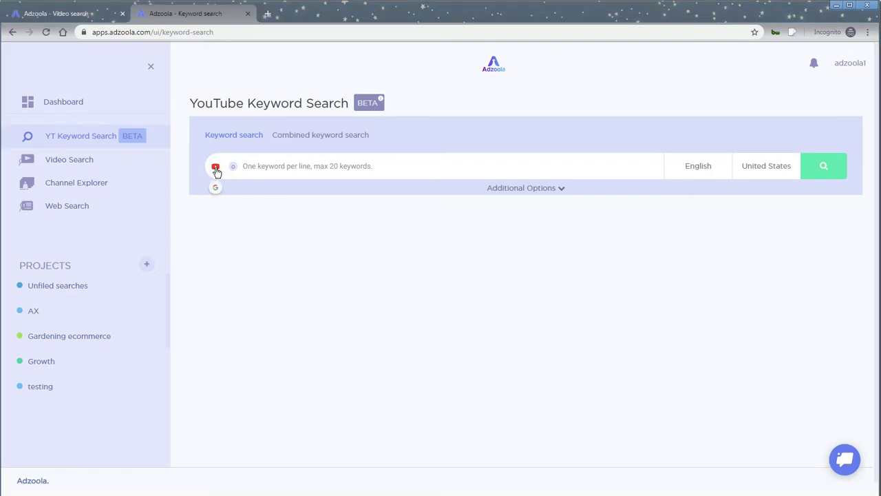
{"action": "left_click", "coordinate": [272, 166]}
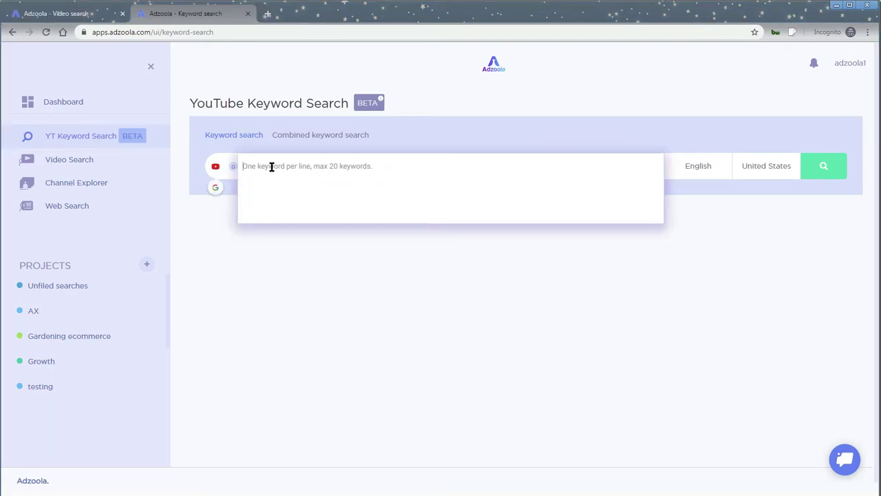
{"action": "right_click", "coordinate": [272, 168]}
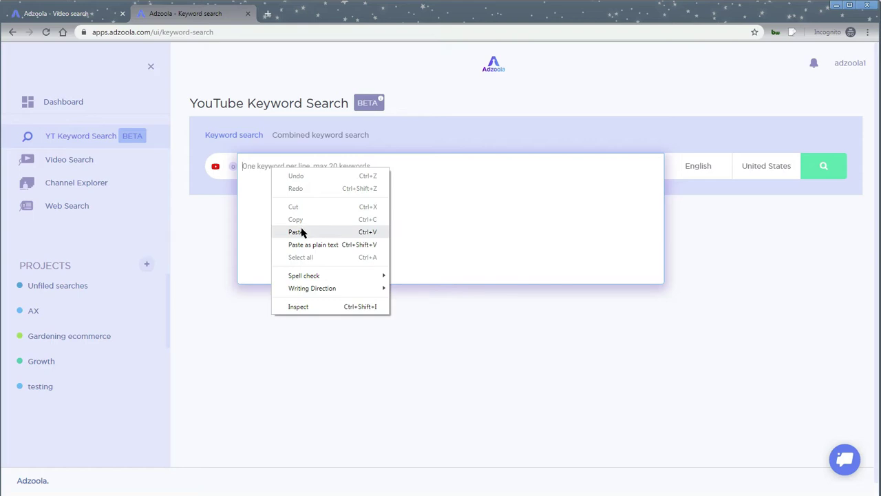
{"action": "left_click", "coordinate": [301, 232]}
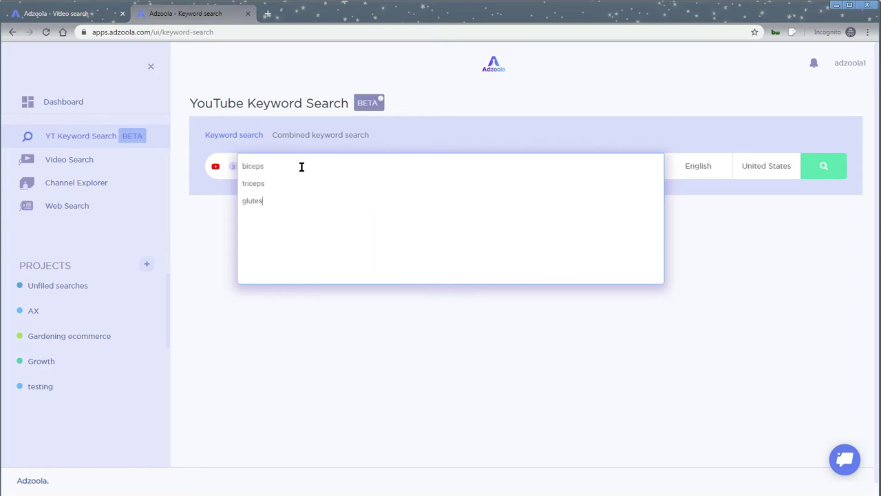
{"action": "left_click", "coordinate": [716, 212]}
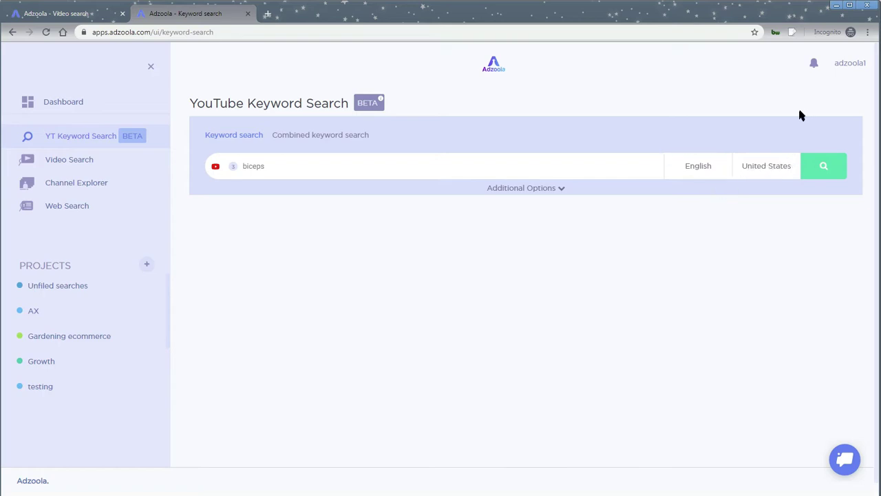
{"action": "left_click", "coordinate": [826, 167]}
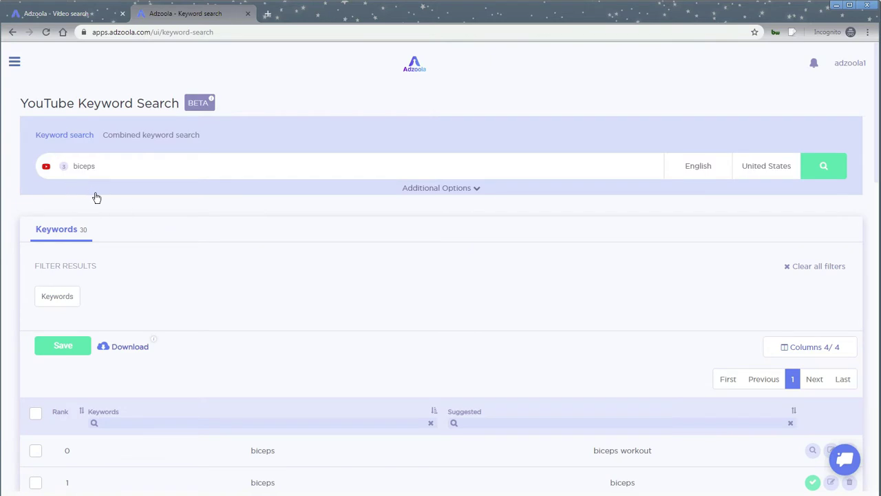
Step: Look through the suggested keywords listed for biceps, glutes and triceps
{"action": "scroll", "coordinate": [181, 241], "scroll_direction": "down", "scroll_amount": 1}
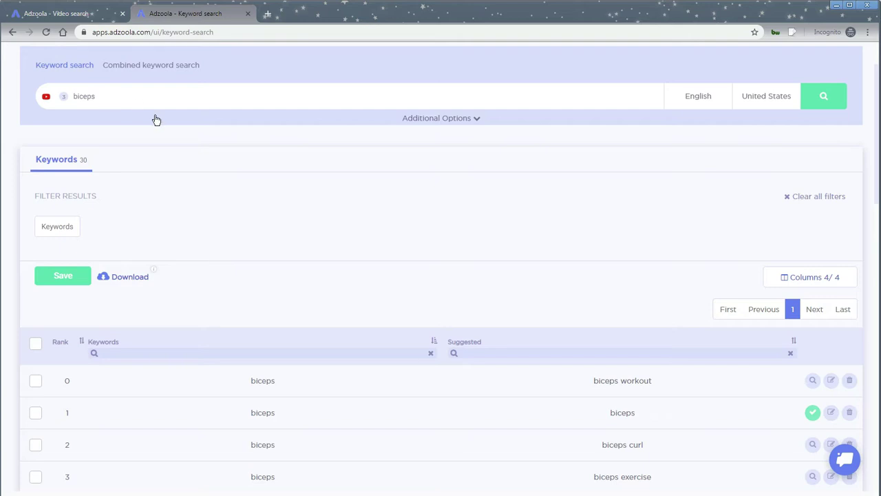
{"action": "scroll", "coordinate": [448, 256], "scroll_direction": "down", "scroll_amount": 3}
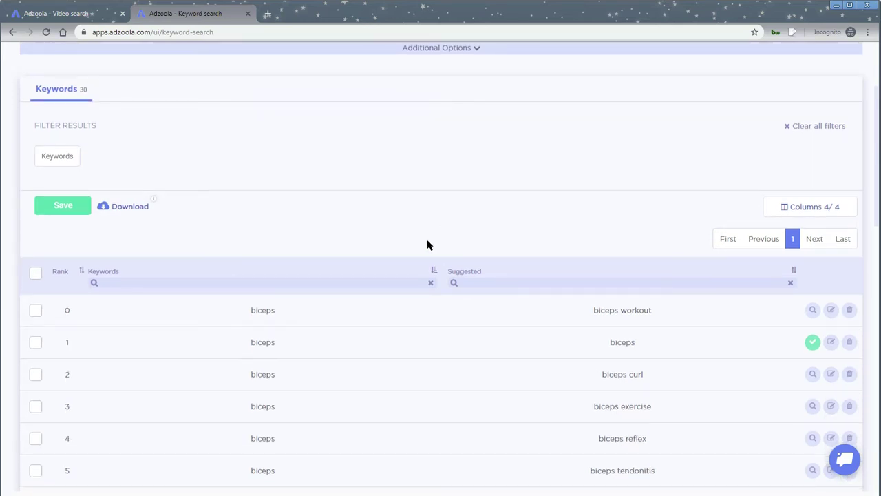
{"action": "scroll", "coordinate": [413, 144], "scroll_direction": "down", "scroll_amount": 3}
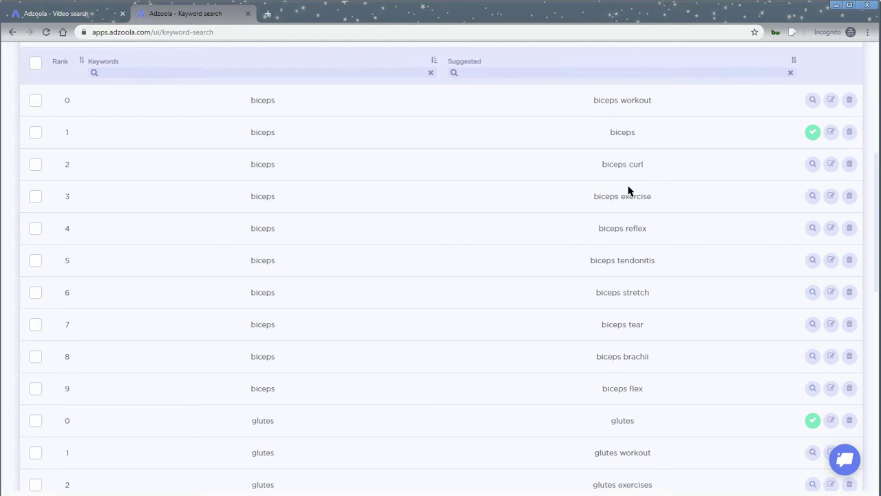
{"action": "scroll", "coordinate": [617, 256], "scroll_direction": "down", "scroll_amount": 6}
{"action": "scroll", "coordinate": [615, 266], "scroll_direction": "down", "scroll_amount": 5}
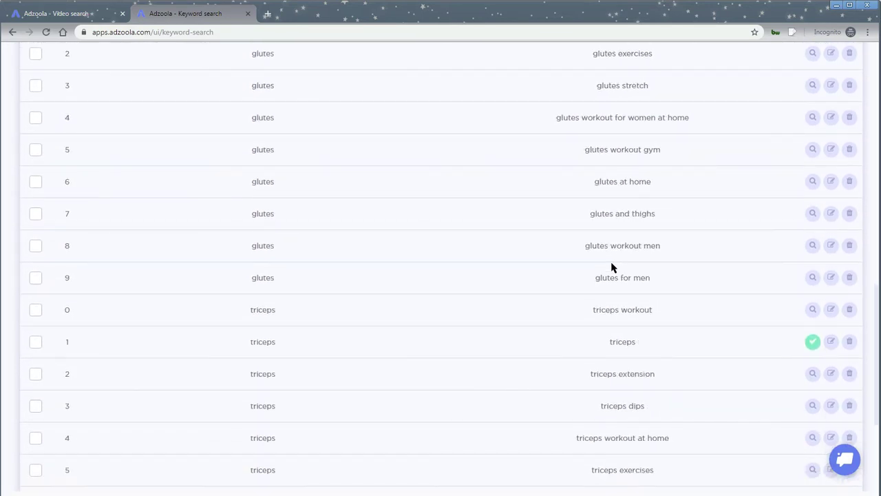
{"action": "scroll", "coordinate": [609, 269], "scroll_direction": "up", "scroll_amount": 6}
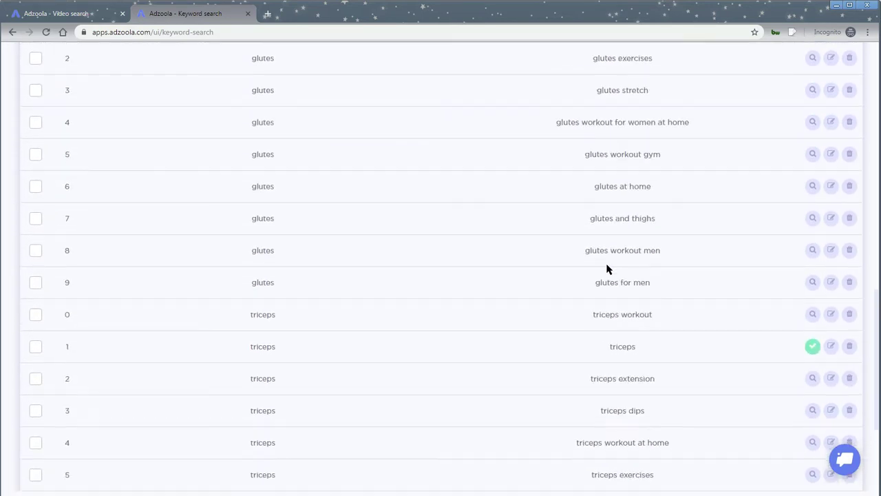
{"action": "scroll", "coordinate": [604, 268], "scroll_direction": "up", "scroll_amount": 6}
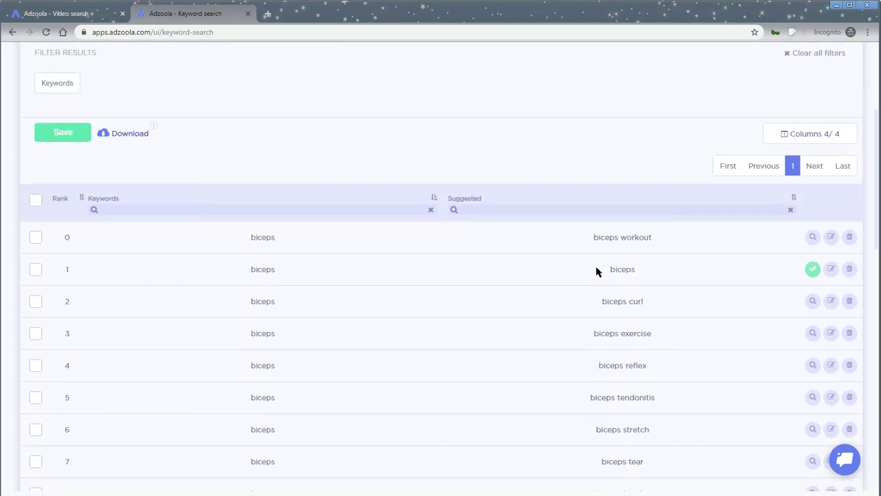
{"action": "scroll", "coordinate": [596, 268], "scroll_direction": "up", "scroll_amount": 3}
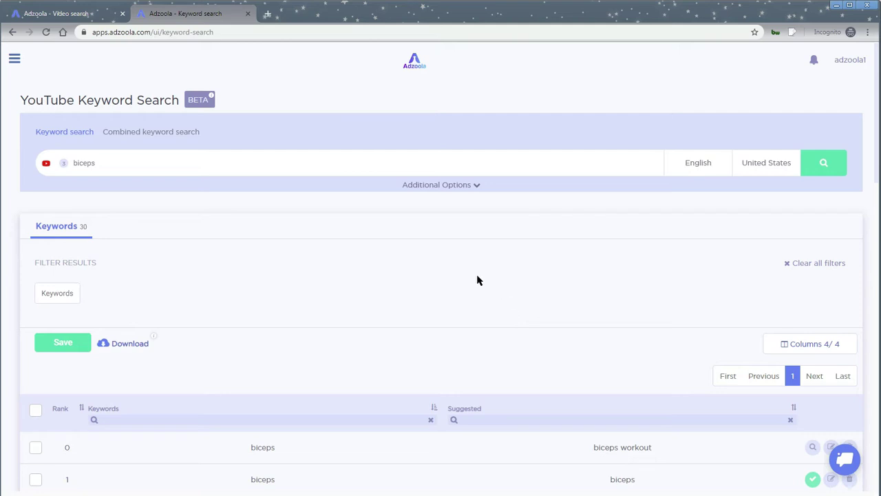
Step: Enable the Deep option and rerun the search for the same three keywords
{"action": "left_click", "coordinate": [452, 186]}
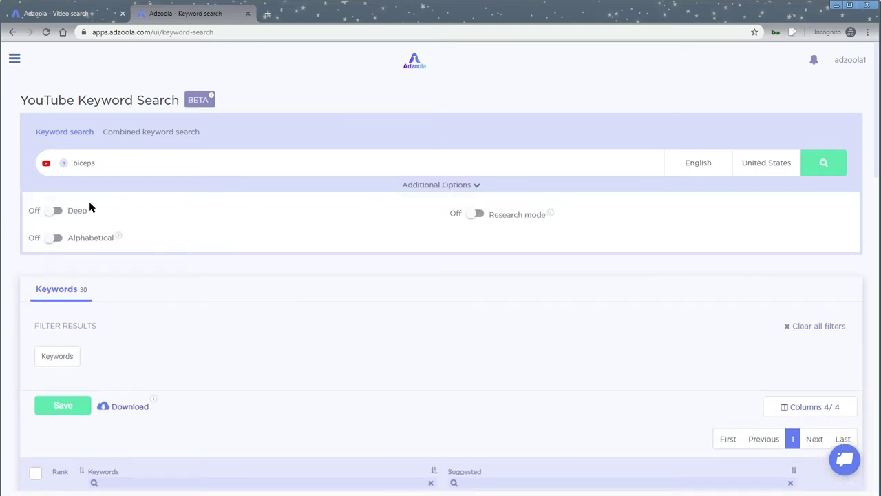
{"action": "left_click", "coordinate": [55, 212]}
{"action": "left_click", "coordinate": [142, 165]}
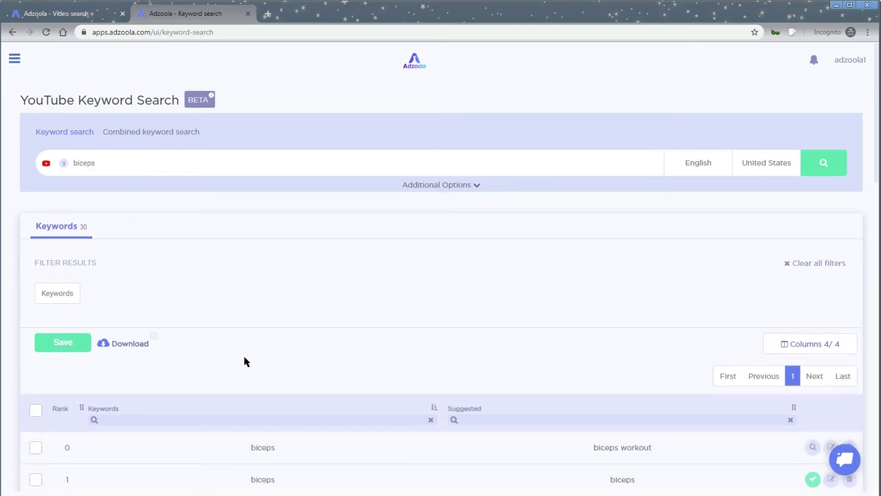
{"action": "scroll", "coordinate": [616, 369], "scroll_direction": "down", "scroll_amount": 6}
{"action": "scroll", "coordinate": [654, 341], "scroll_direction": "down", "scroll_amount": 1}
{"action": "scroll", "coordinate": [648, 358], "scroll_direction": "up", "scroll_amount": 4}
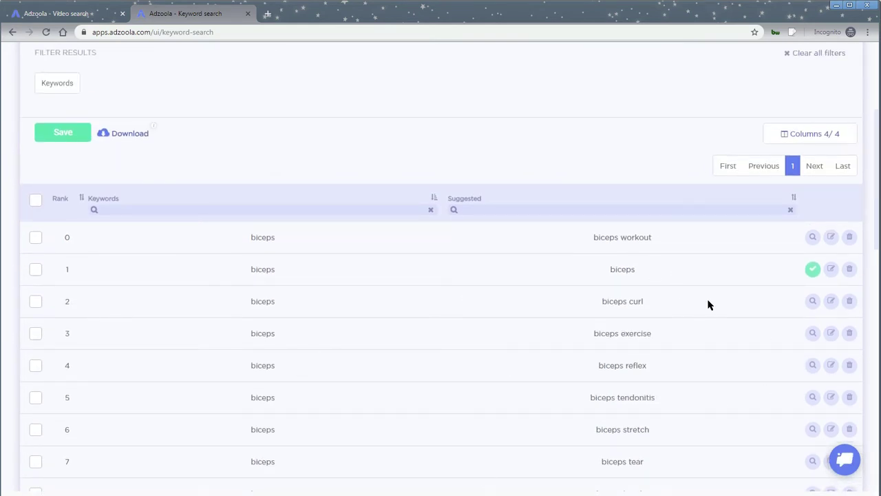
{"action": "scroll", "coordinate": [636, 427], "scroll_direction": "up", "scroll_amount": 1}
{"action": "scroll", "coordinate": [633, 423], "scroll_direction": "up", "scroll_amount": 5}
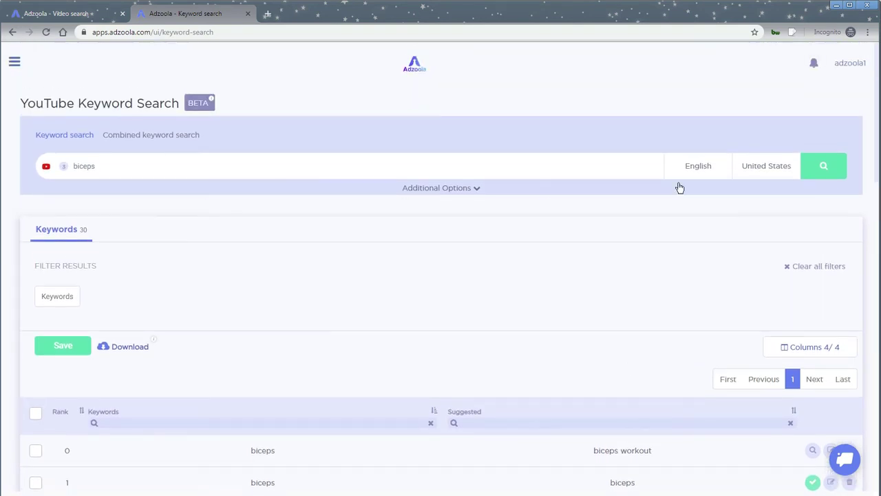
{"action": "left_click", "coordinate": [828, 170]}
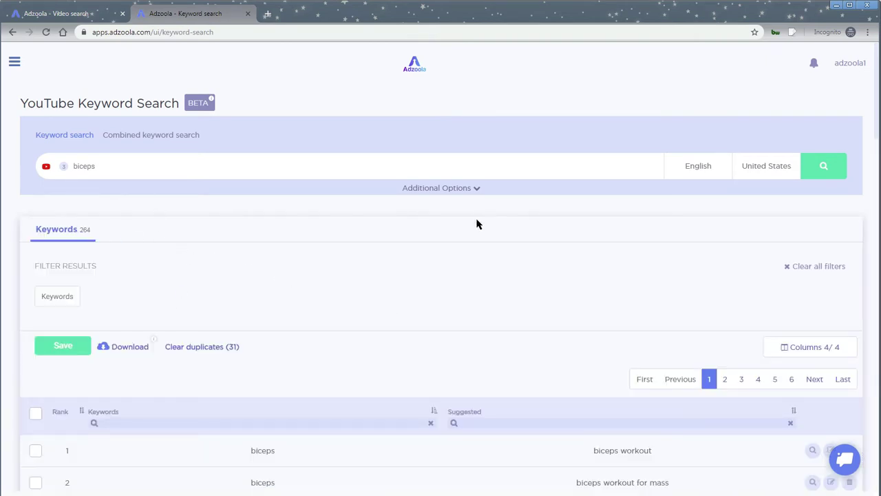
Step: Replace the Deep option with the Alphabetical option and run the keyword search again
{"action": "scroll", "coordinate": [499, 279], "scroll_direction": "down", "scroll_amount": 4}
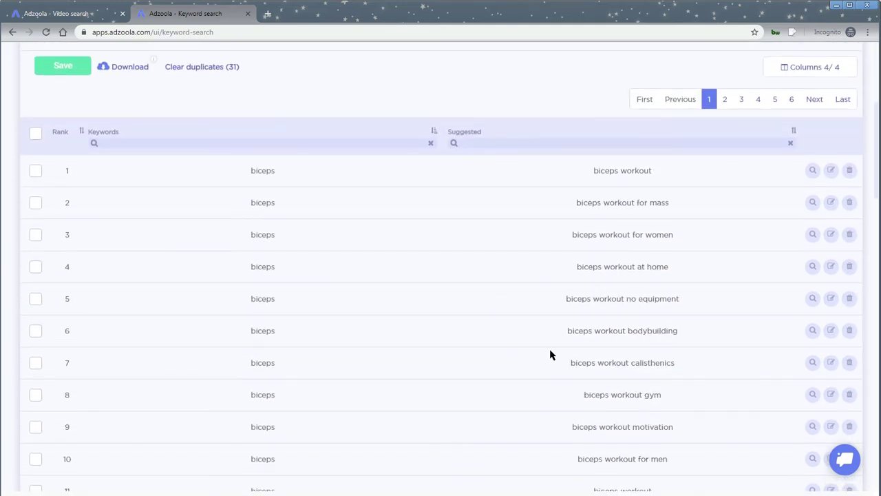
{"action": "scroll", "coordinate": [595, 428], "scroll_direction": "down", "scroll_amount": 1}
{"action": "scroll", "coordinate": [587, 426], "scroll_direction": "down", "scroll_amount": 2}
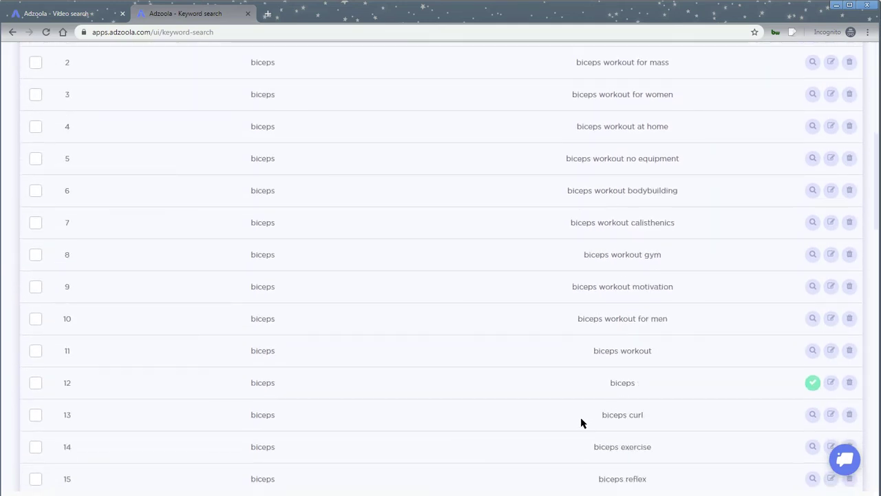
{"action": "scroll", "coordinate": [582, 423], "scroll_direction": "down", "scroll_amount": 2}
{"action": "scroll", "coordinate": [575, 422], "scroll_direction": "up", "scroll_amount": 6}
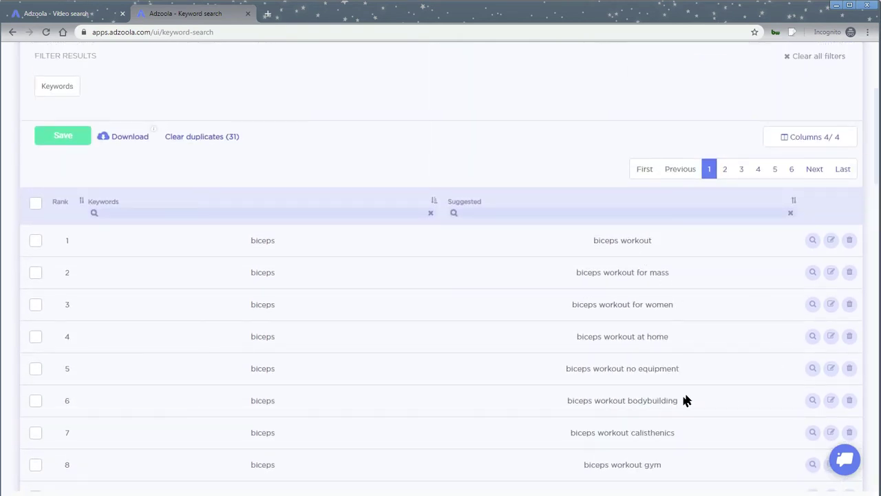
{"action": "scroll", "coordinate": [685, 399], "scroll_direction": "up", "scroll_amount": 2}
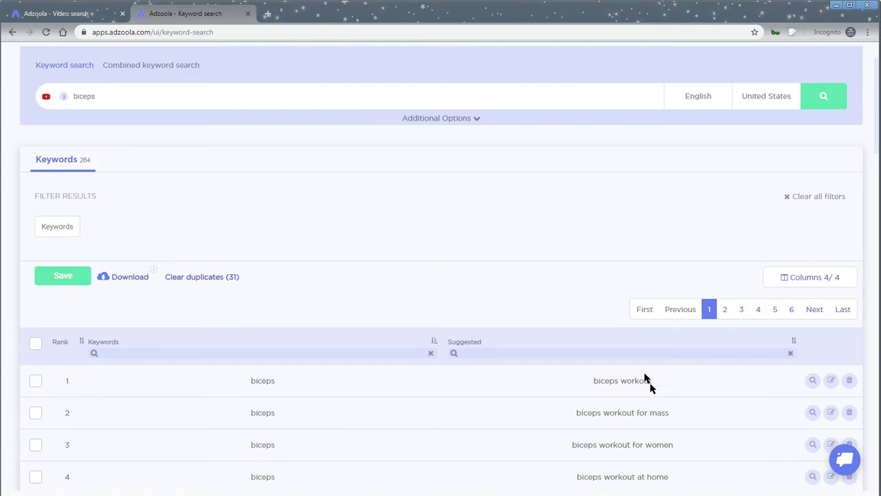
{"action": "left_click", "coordinate": [462, 120]}
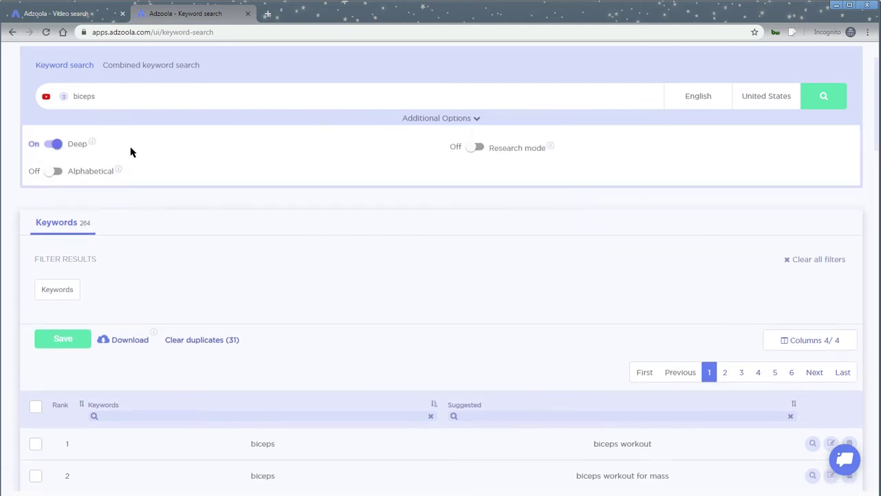
{"action": "left_click", "coordinate": [56, 170]}
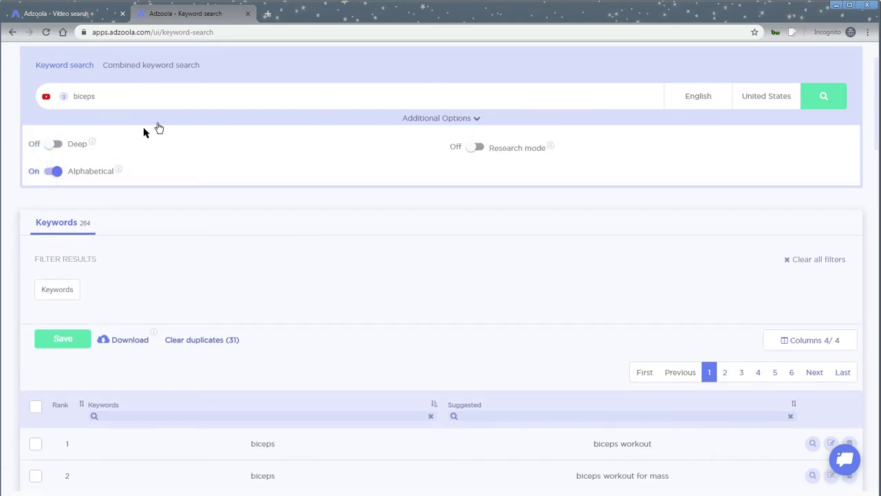
{"action": "left_click", "coordinate": [161, 118]}
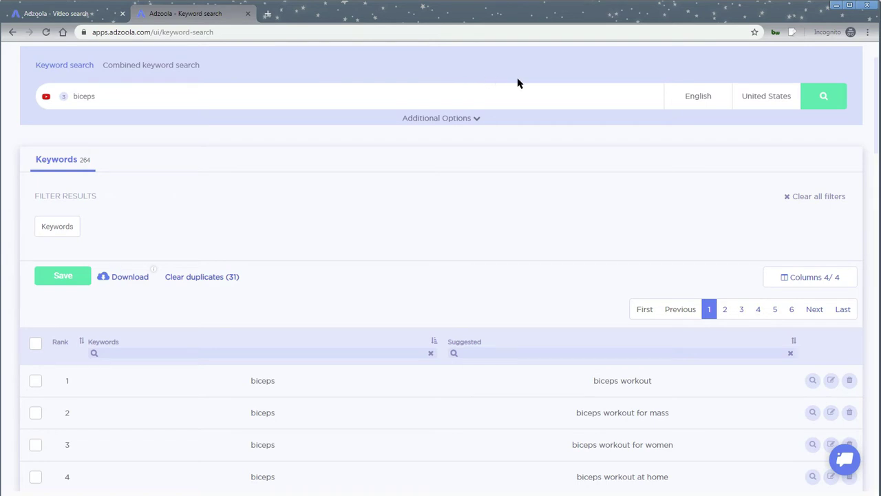
{"action": "left_click", "coordinate": [830, 102]}
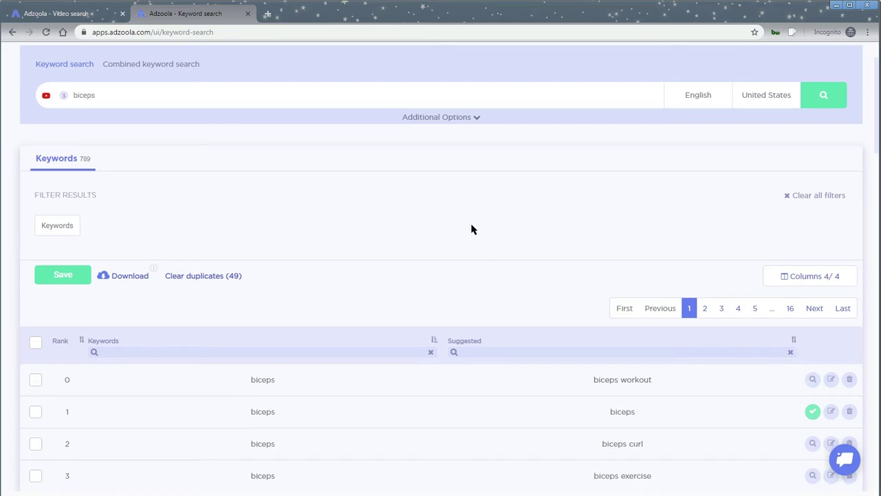
Step: Review the suggestions from the alphabetical search and check the additional search options
{"action": "scroll", "coordinate": [473, 229], "scroll_direction": "down", "scroll_amount": 5}
{"action": "scroll", "coordinate": [470, 231], "scroll_direction": "up", "scroll_amount": 4}
{"action": "scroll", "coordinate": [471, 232], "scroll_direction": "up", "scroll_amount": 1}
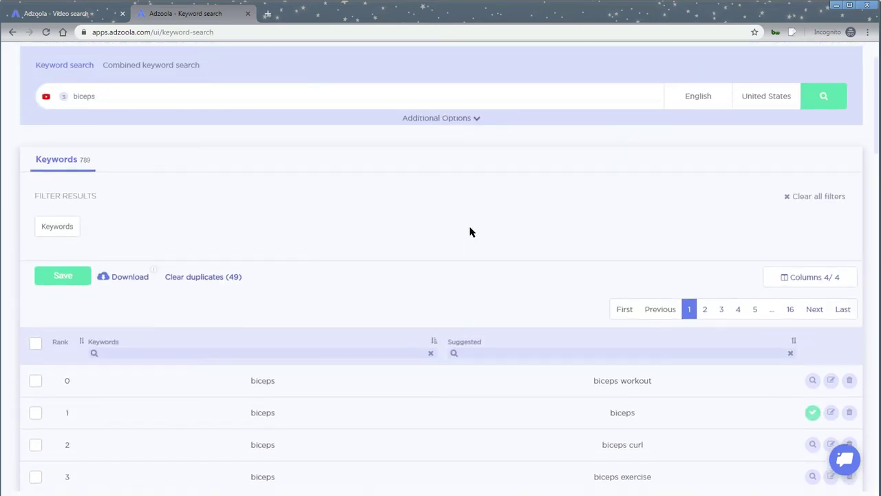
{"action": "left_click", "coordinate": [458, 120]}
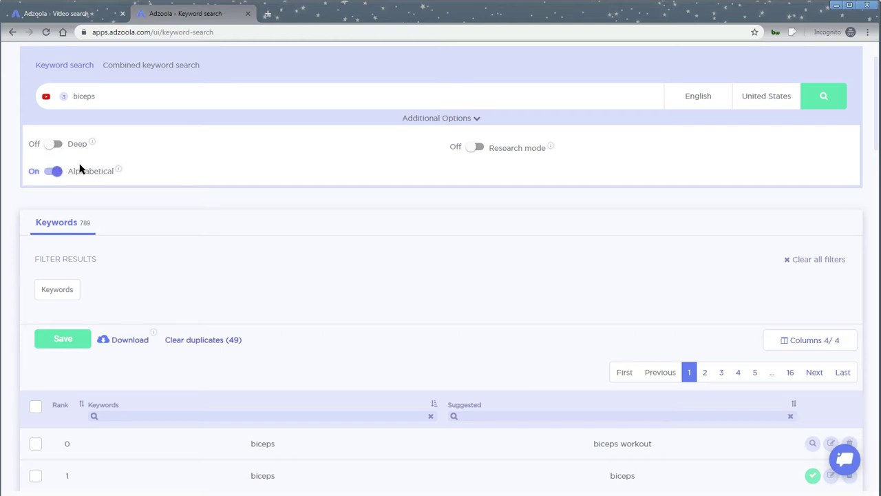
{"action": "left_click", "coordinate": [246, 118]}
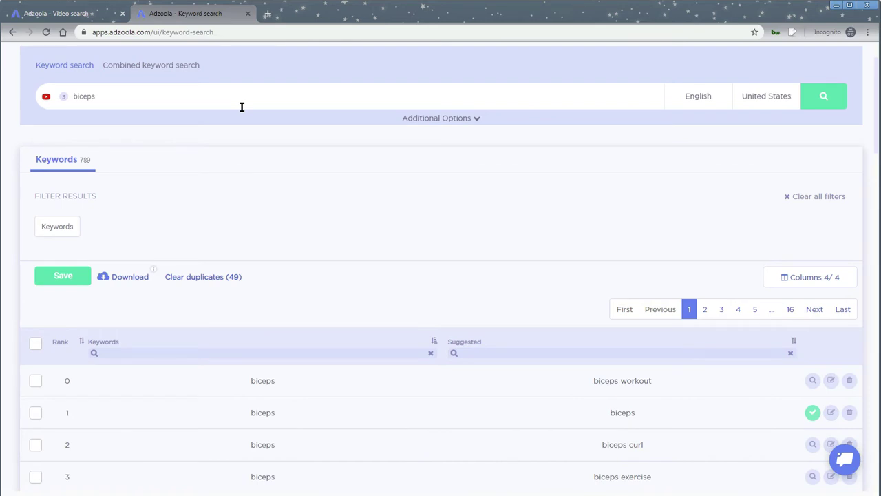
Step: Switch to the combined keyword search and check the keyword lists in both of its fields
{"action": "left_click", "coordinate": [172, 69]}
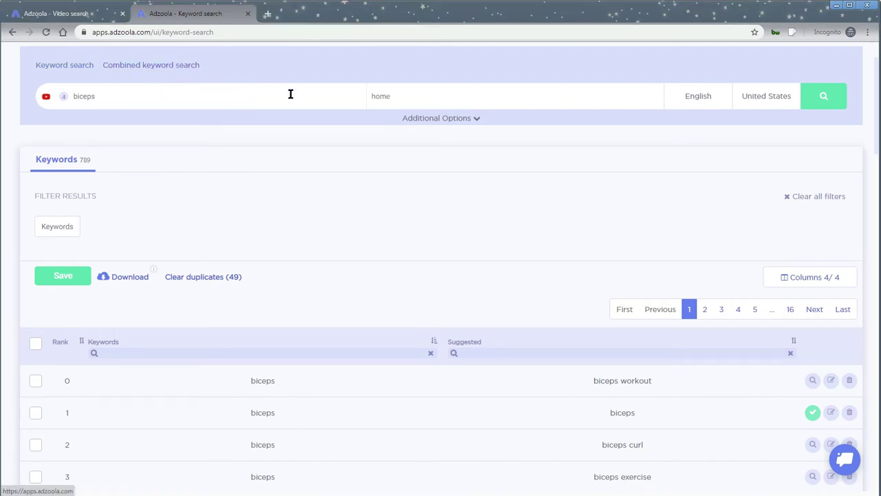
{"action": "left_click", "coordinate": [145, 105]}
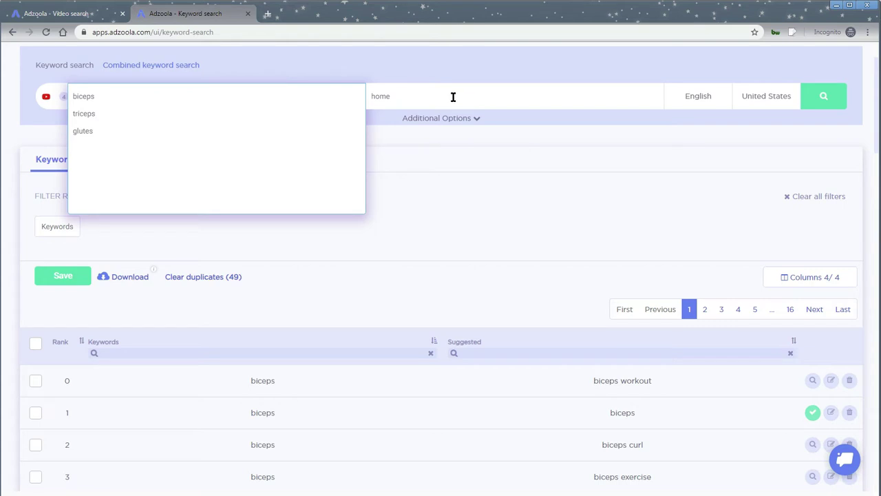
{"action": "left_click", "coordinate": [475, 96]}
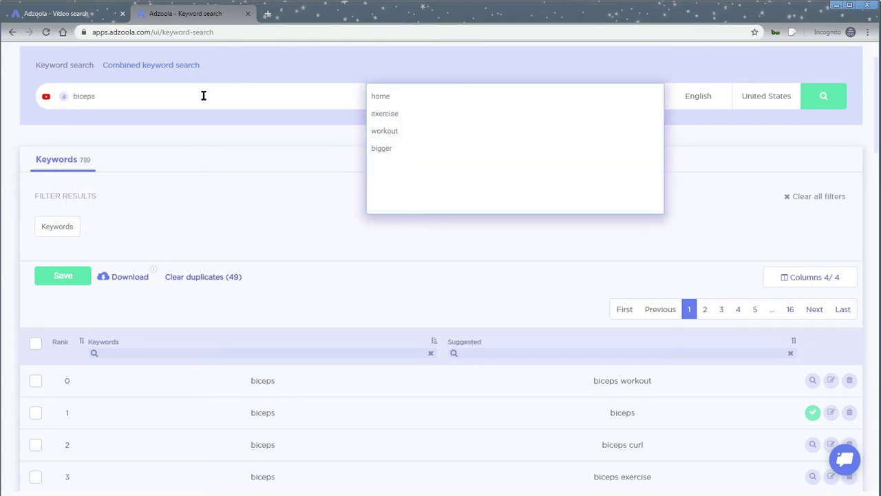
{"action": "left_click", "coordinate": [203, 96]}
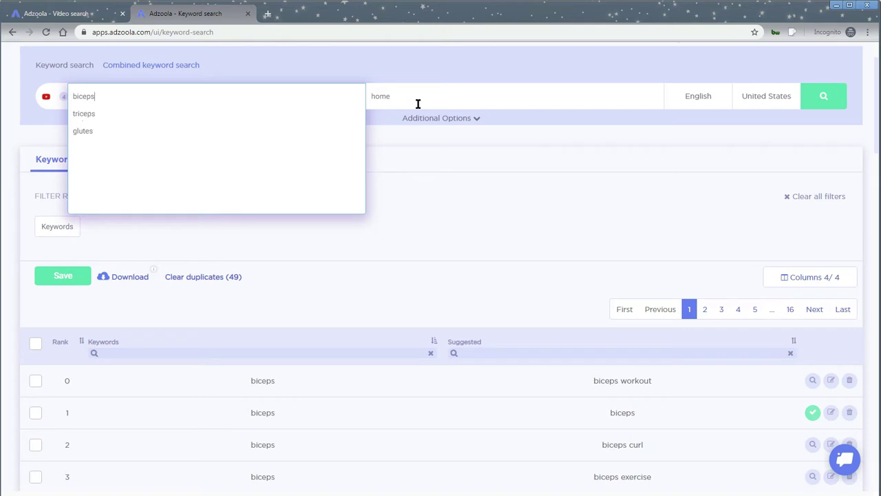
{"action": "left_click", "coordinate": [445, 91]}
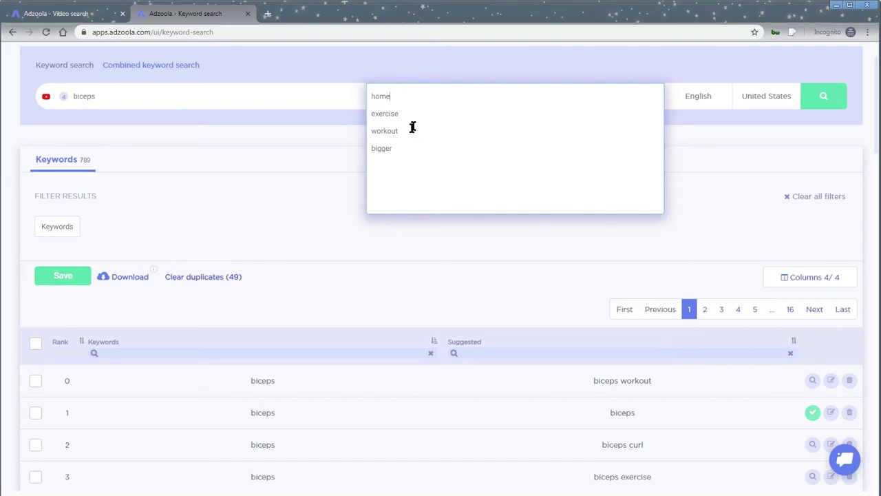
{"action": "left_click", "coordinate": [218, 97]}
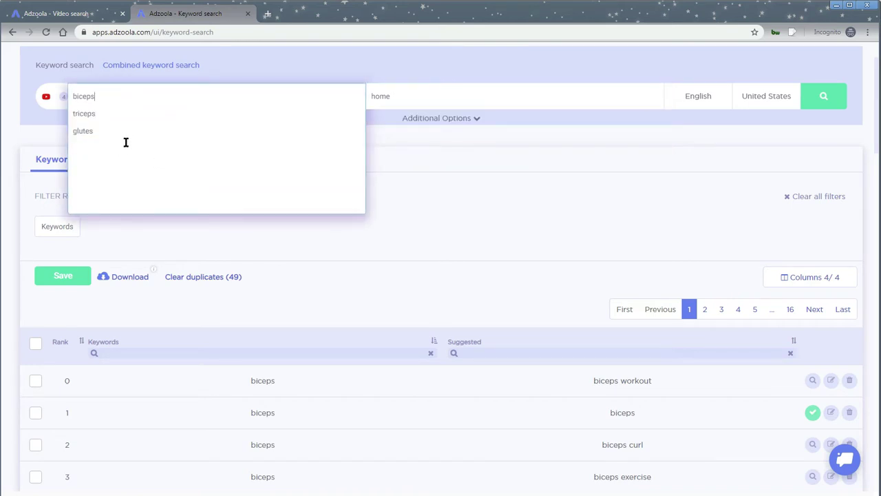
Step: Run the combined search pairing biceps, triceps and glutes with home, exercise, workout and bigger
{"action": "left_click", "coordinate": [448, 97]}
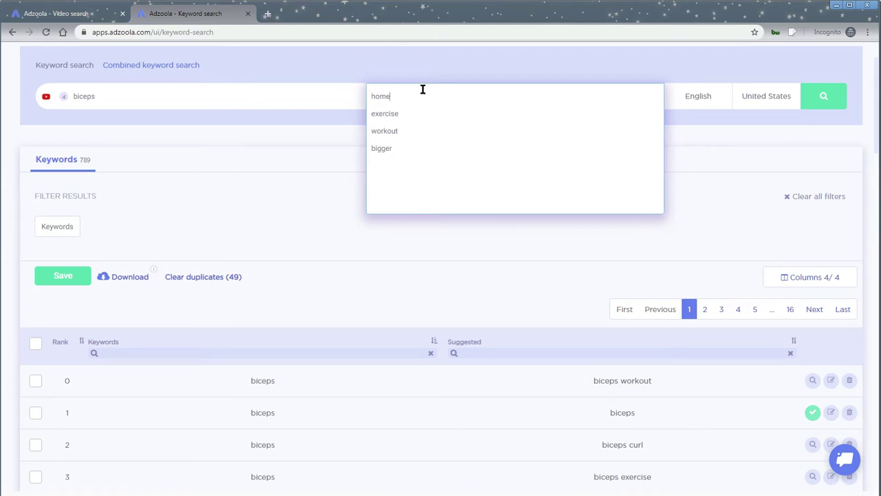
{"action": "left_click", "coordinate": [154, 96]}
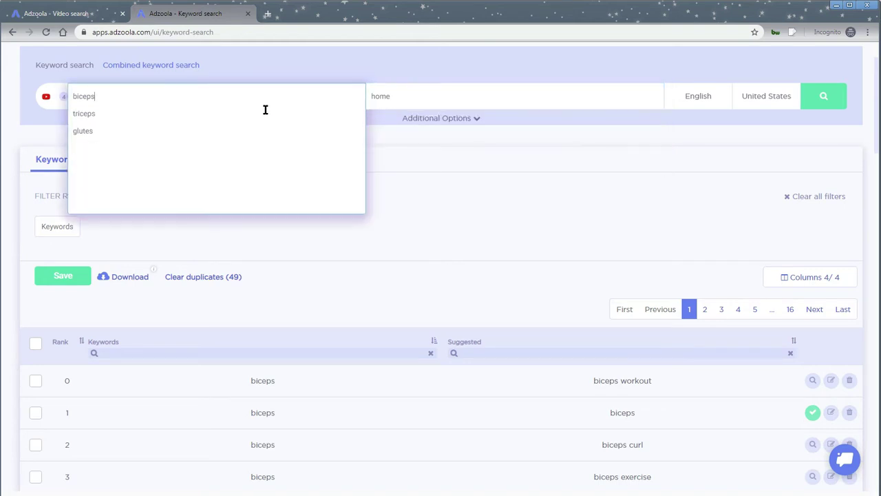
{"action": "left_click", "coordinate": [417, 95]}
{"action": "left_click", "coordinate": [833, 100]}
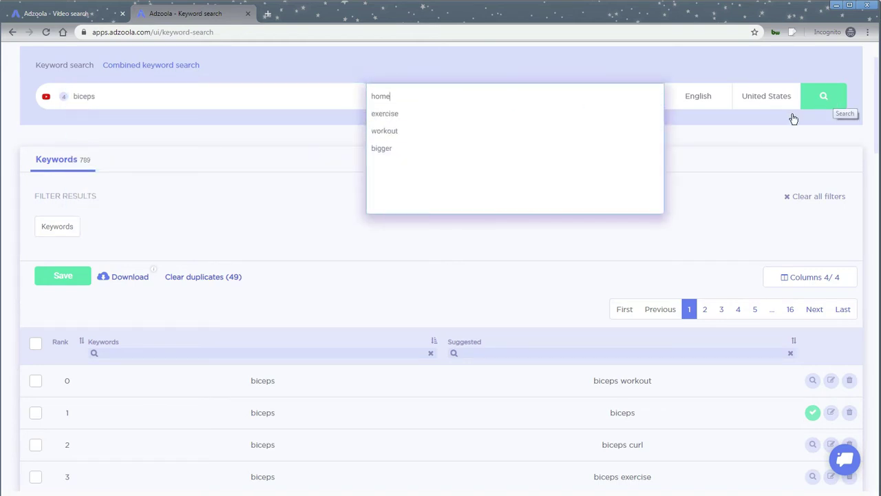
{"action": "left_click", "coordinate": [52, 172]}
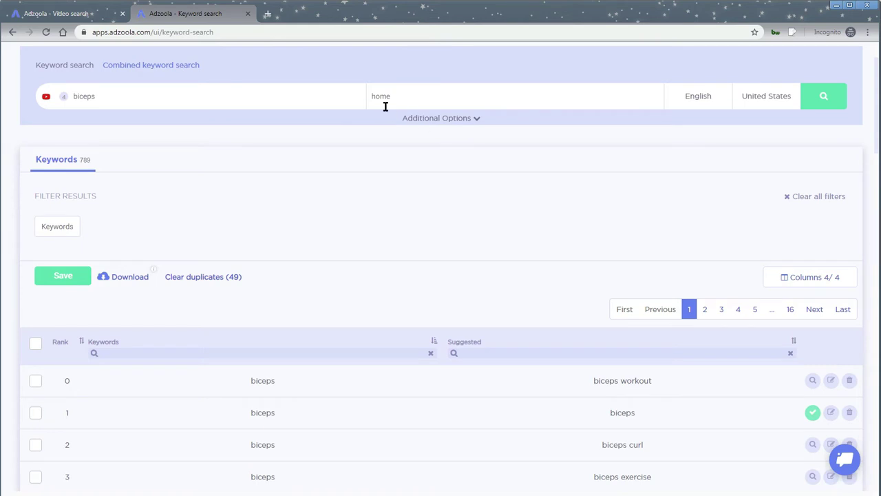
{"action": "left_click", "coordinate": [828, 104]}
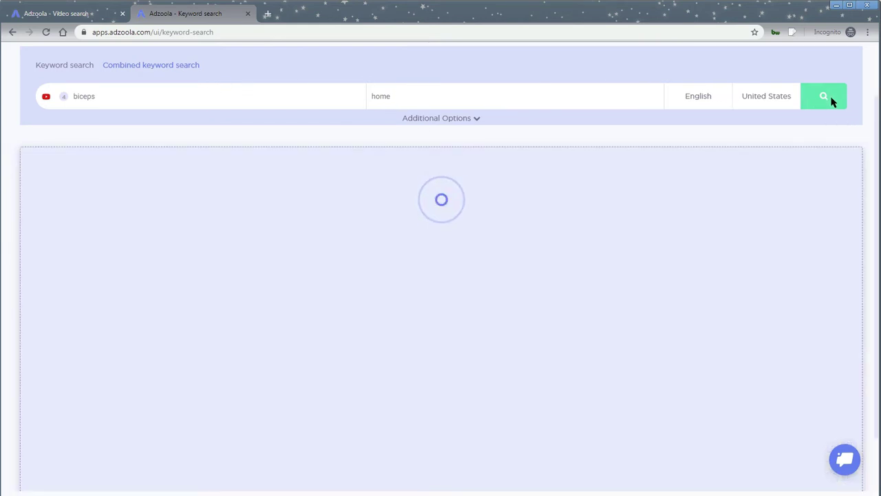
Step: Compare the combined search results with the keyword lists in both search fields
{"action": "scroll", "coordinate": [346, 210], "scroll_direction": "down", "scroll_amount": 2}
{"action": "scroll", "coordinate": [346, 213], "scroll_direction": "up", "scroll_amount": 2}
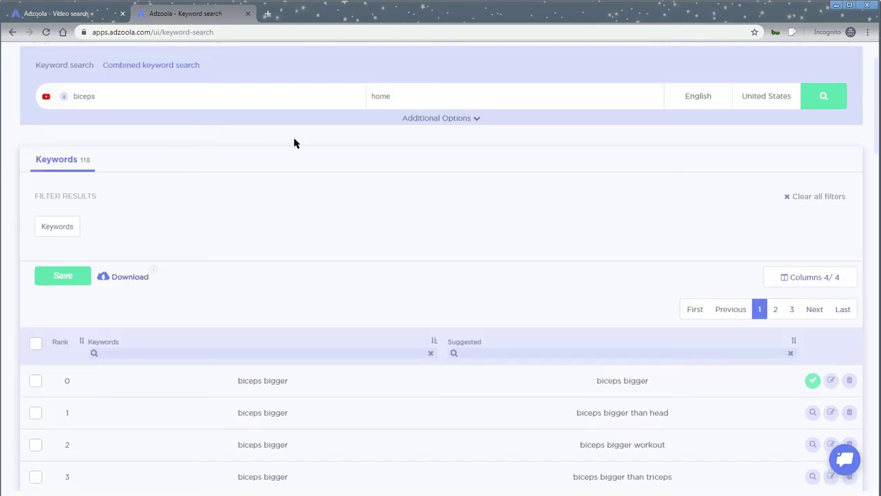
{"action": "scroll", "coordinate": [292, 239], "scroll_direction": "down", "scroll_amount": 2}
{"action": "scroll", "coordinate": [297, 275], "scroll_direction": "up", "scroll_amount": 3}
{"action": "scroll", "coordinate": [297, 275], "scroll_direction": "down", "scroll_amount": 1}
{"action": "left_click", "coordinate": [146, 119]}
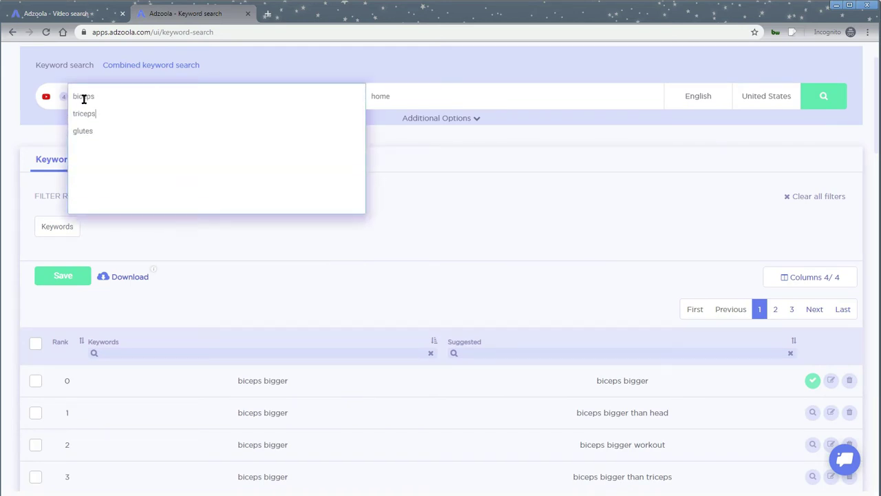
{"action": "left_click", "coordinate": [435, 97]}
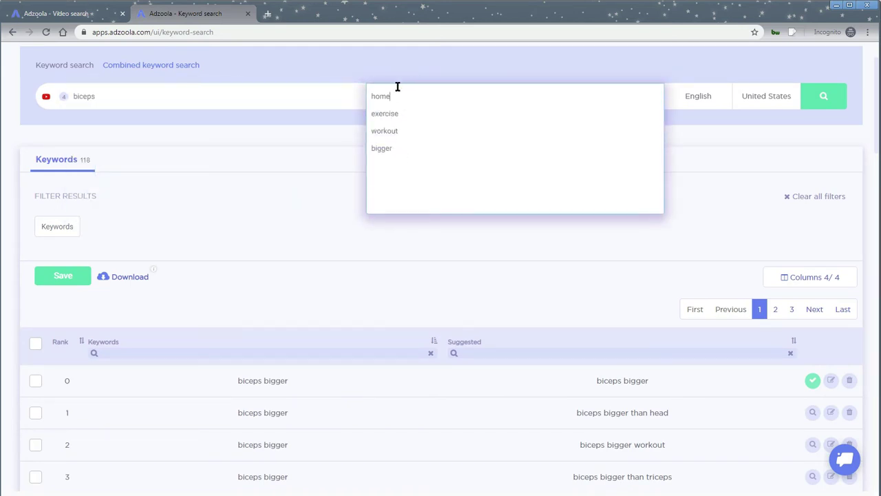
{"action": "left_click", "coordinate": [194, 92]}
{"action": "left_click", "coordinate": [375, 105]}
{"action": "left_click", "coordinate": [226, 99]}
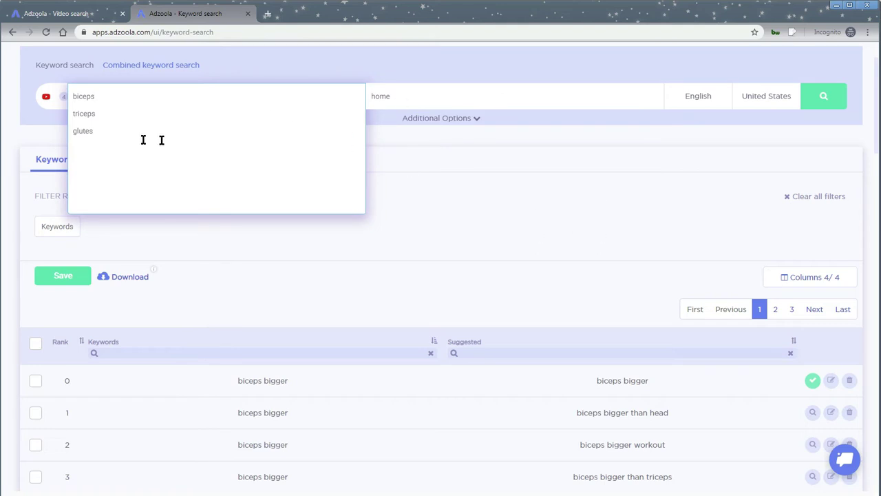
Step: Review the list of combined keywords and their suggestions
{"action": "scroll", "coordinate": [507, 181], "scroll_direction": "down", "scroll_amount": 3}
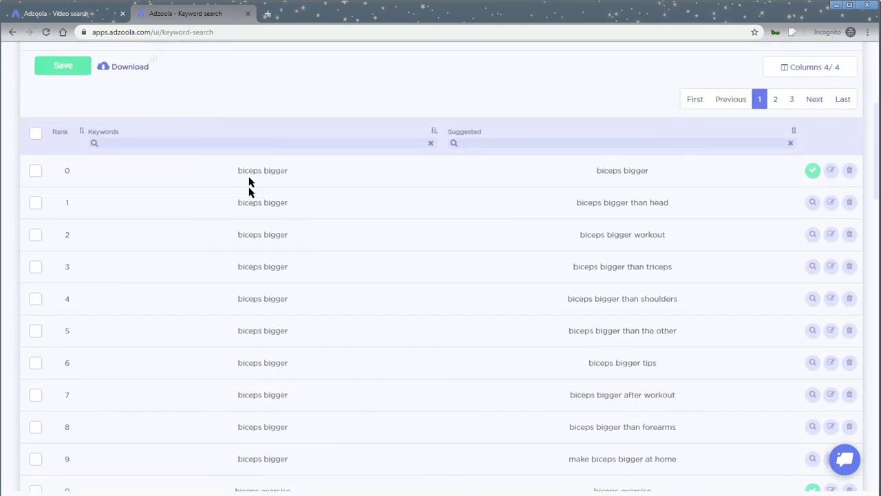
{"action": "scroll", "coordinate": [258, 238], "scroll_direction": "down", "scroll_amount": 9}
{"action": "scroll", "coordinate": [301, 179], "scroll_direction": "down", "scroll_amount": 10}
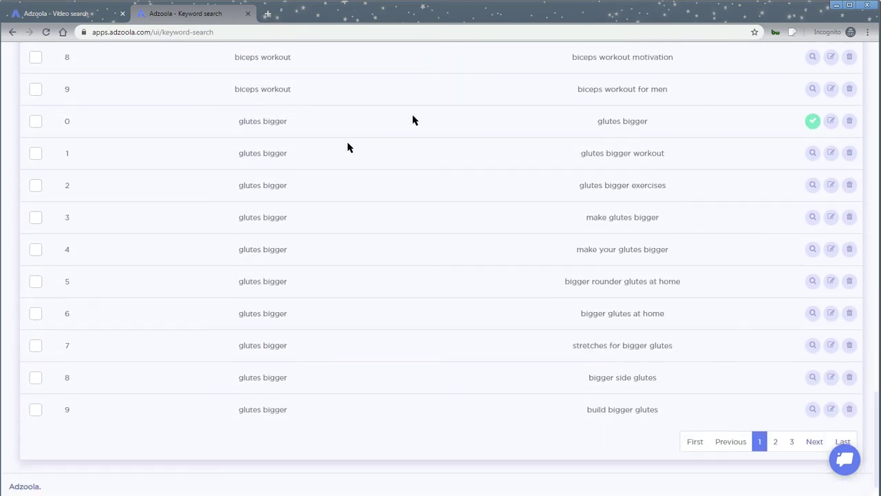
{"action": "scroll", "coordinate": [292, 265], "scroll_direction": "down", "scroll_amount": 1}
{"action": "scroll", "coordinate": [643, 282], "scroll_direction": "up", "scroll_amount": 15}
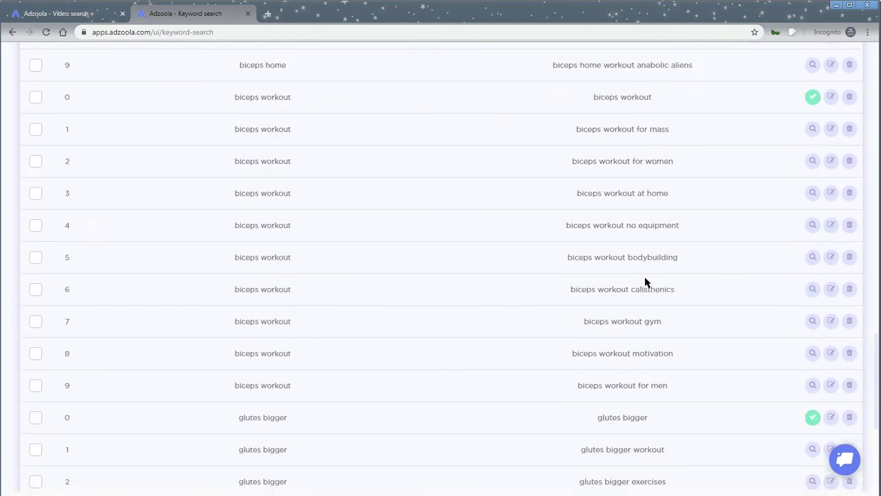
{"action": "scroll", "coordinate": [639, 283], "scroll_direction": "up", "scroll_amount": 10}
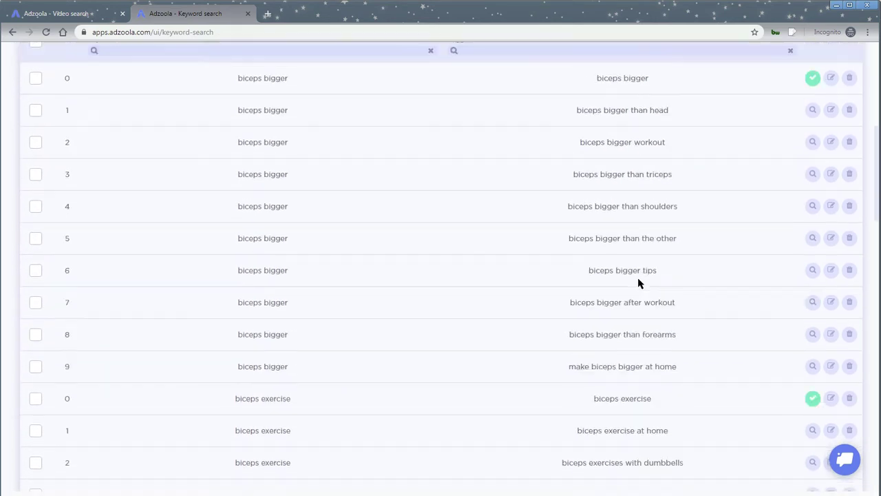
{"action": "scroll", "coordinate": [634, 285], "scroll_direction": "up", "scroll_amount": 1}
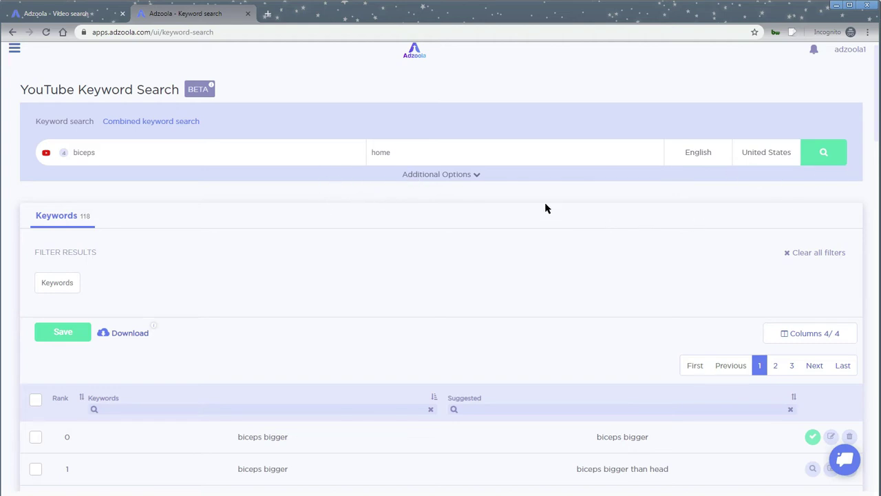
{"action": "scroll", "coordinate": [545, 208], "scroll_direction": "up", "scroll_amount": 1}
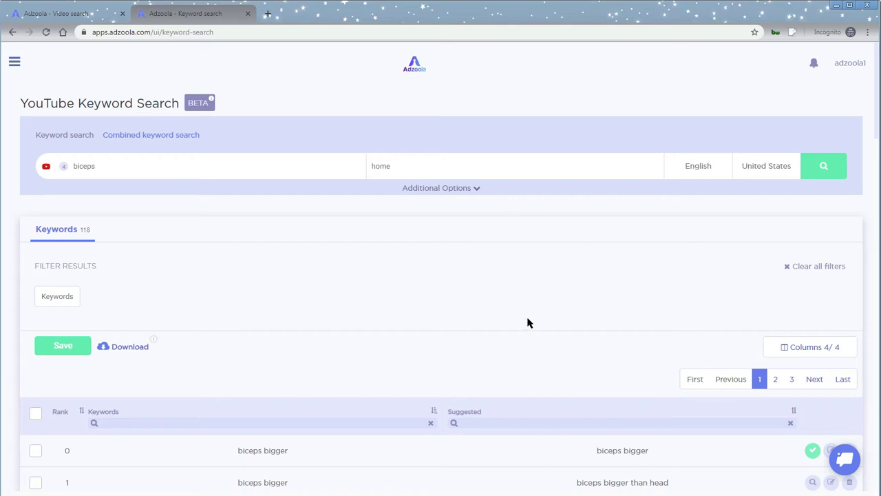
Step: Turn on Research mode in the additional search options
{"action": "scroll", "coordinate": [549, 363], "scroll_direction": "down", "scroll_amount": 1}
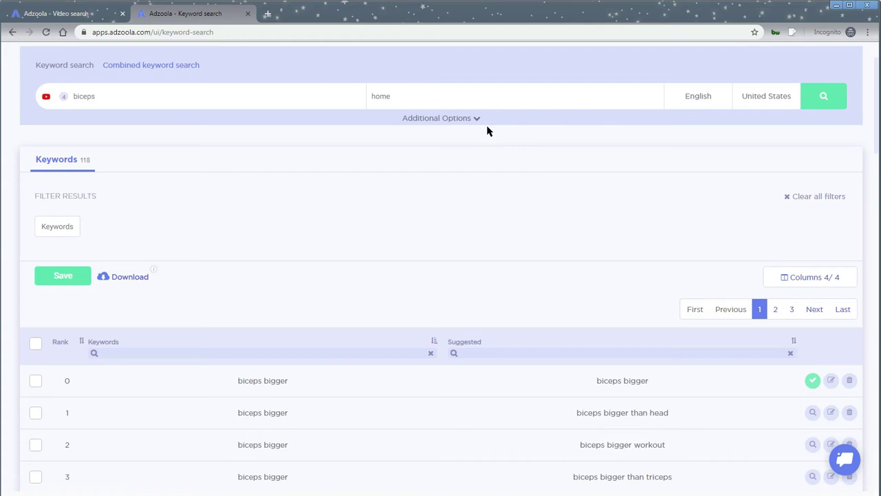
{"action": "scroll", "coordinate": [486, 130], "scroll_direction": "up", "scroll_amount": 1}
{"action": "left_click", "coordinate": [453, 195]}
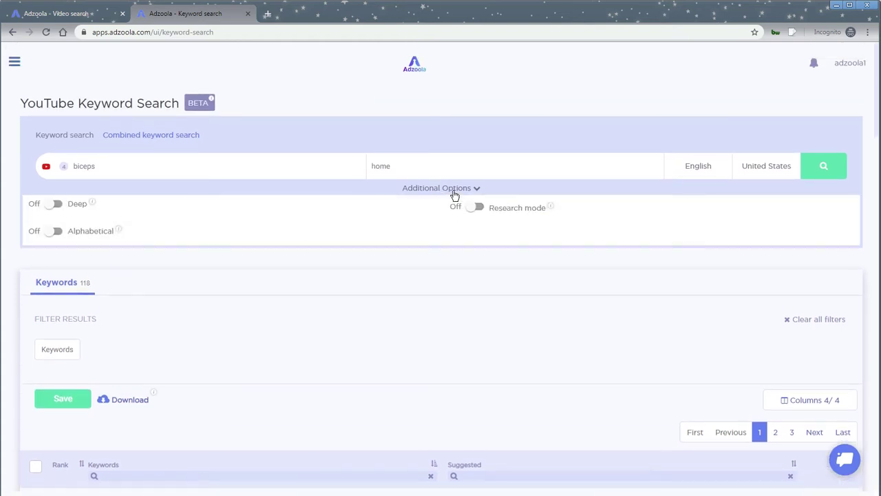
{"action": "left_click", "coordinate": [476, 216]}
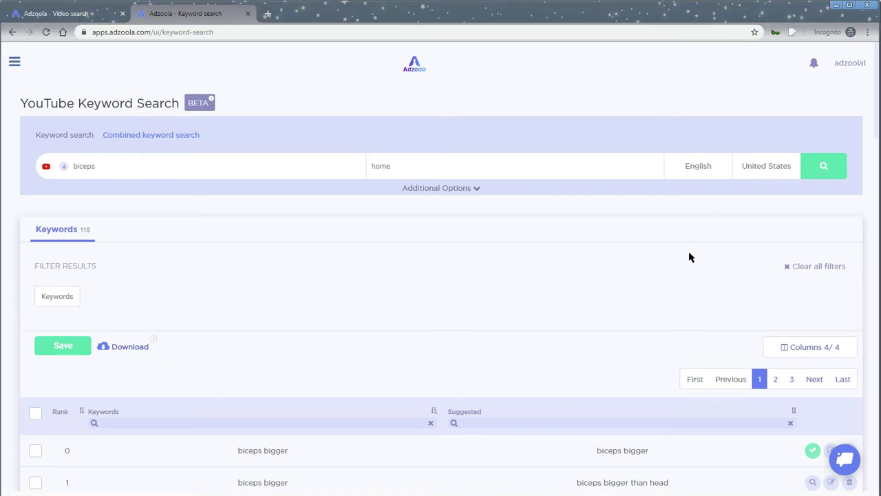
Step: Delete the suggestion "biceps bigger than the other" from the results
{"action": "scroll", "coordinate": [691, 254], "scroll_direction": "down", "scroll_amount": 5}
{"action": "scroll", "coordinate": [672, 278], "scroll_direction": "down", "scroll_amount": 1}
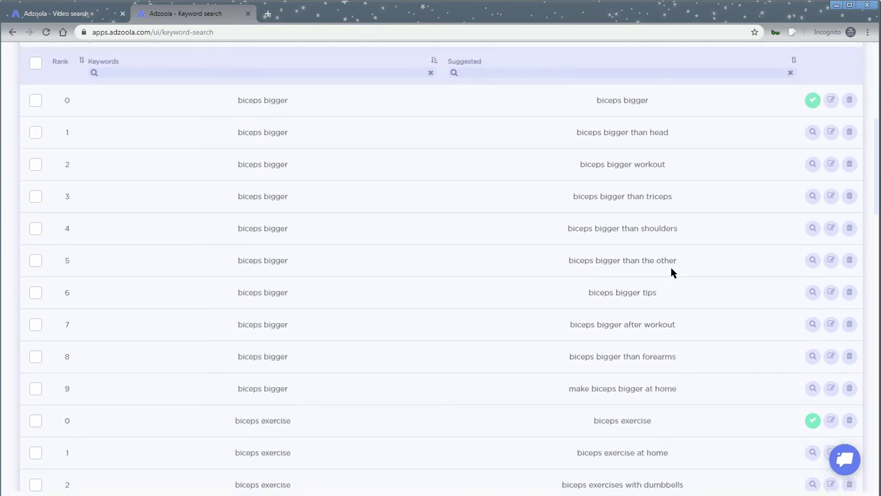
{"action": "scroll", "coordinate": [724, 243], "scroll_direction": "up", "scroll_amount": 1}
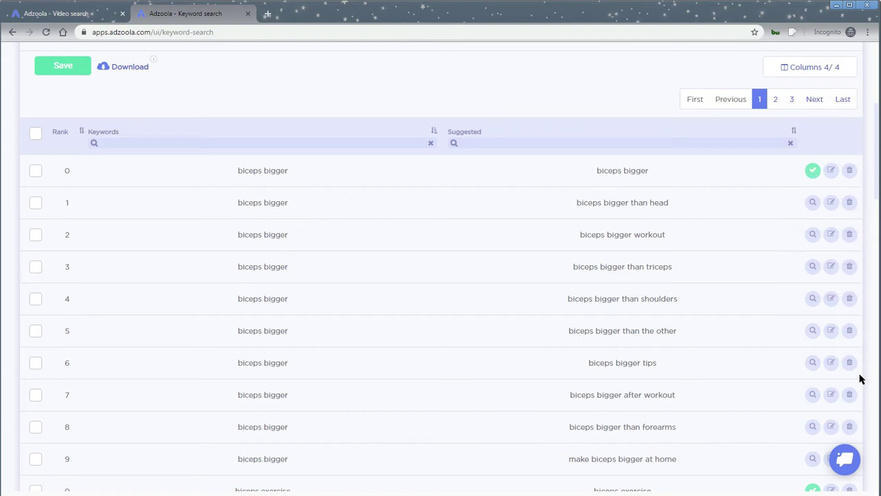
{"action": "left_click", "coordinate": [850, 332]}
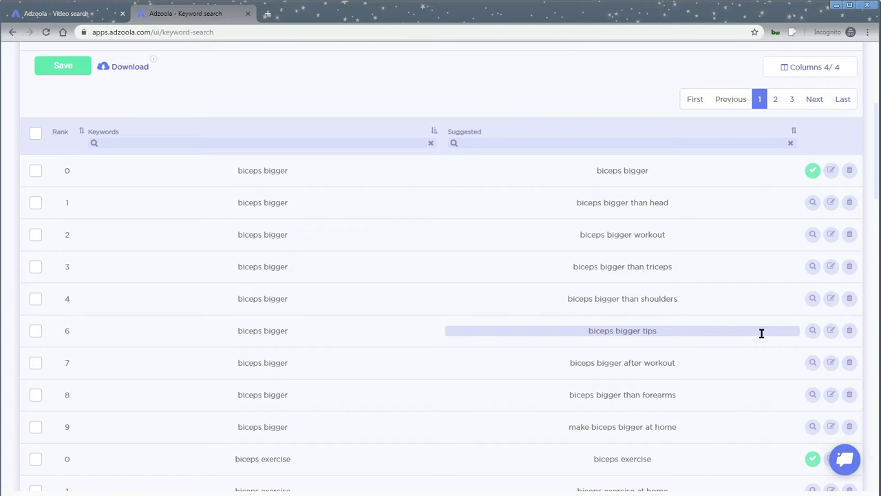
Step: Check the additional search options and research the suggested keyword "biceps bigger than shoulders"
{"action": "double_click", "coordinate": [659, 300]}
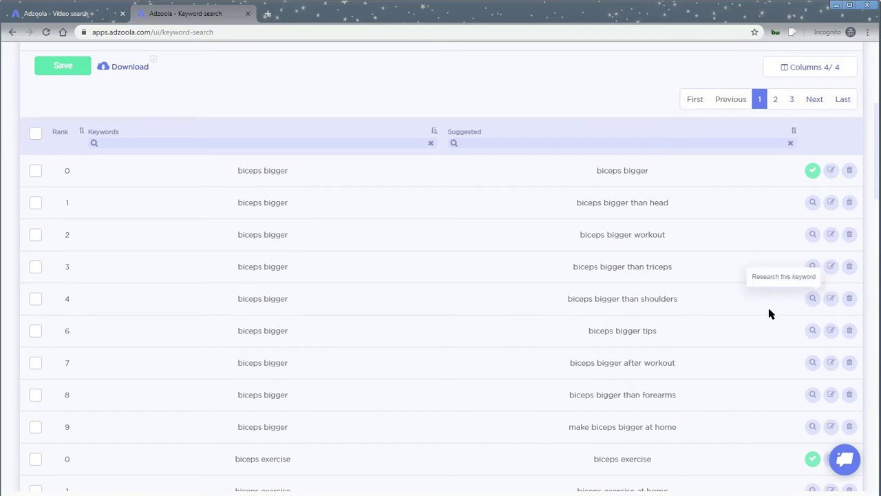
{"action": "scroll", "coordinate": [769, 314], "scroll_direction": "up", "scroll_amount": 1}
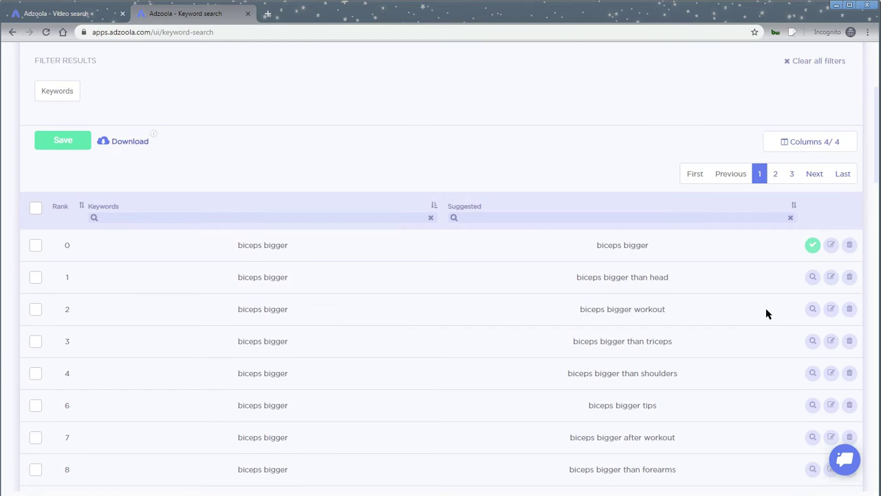
{"action": "scroll", "coordinate": [767, 313], "scroll_direction": "up", "scroll_amount": 2}
{"action": "left_click", "coordinate": [471, 120]}
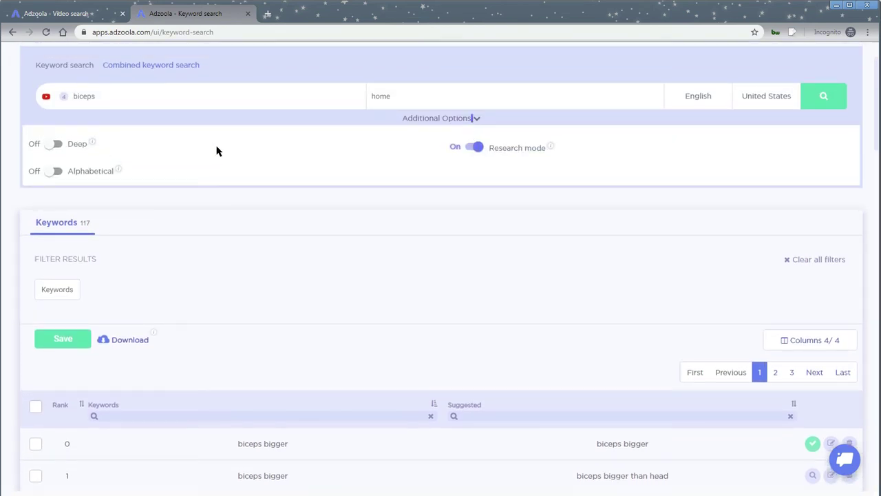
{"action": "left_click", "coordinate": [457, 119]}
{"action": "scroll", "coordinate": [744, 344], "scroll_direction": "down", "scroll_amount": 4}
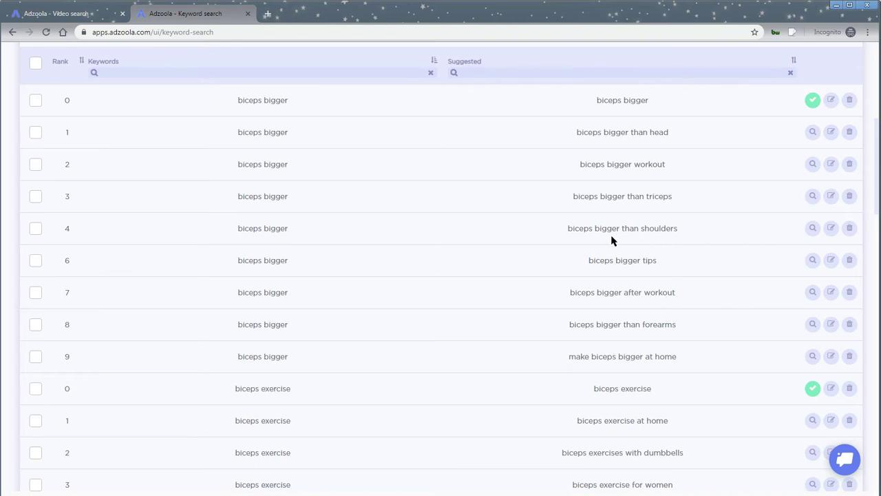
{"action": "left_click", "coordinate": [812, 230]}
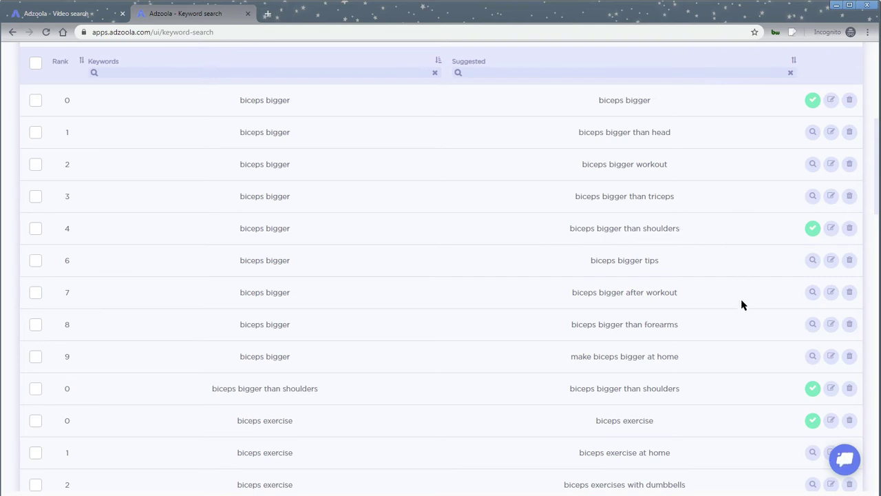
Step: Research the suggested keyword "biceps exercises without equipment" in the biceps exercise results
{"action": "scroll", "coordinate": [742, 312], "scroll_direction": "up", "scroll_amount": 3}
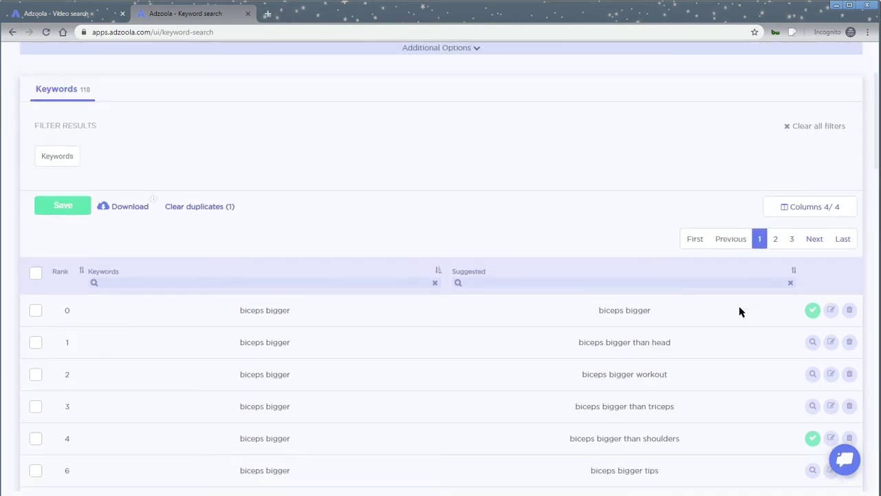
{"action": "scroll", "coordinate": [738, 312], "scroll_direction": "up", "scroll_amount": 2}
{"action": "scroll", "coordinate": [735, 312], "scroll_direction": "down", "scroll_amount": 5}
{"action": "scroll", "coordinate": [731, 312], "scroll_direction": "down", "scroll_amount": 4}
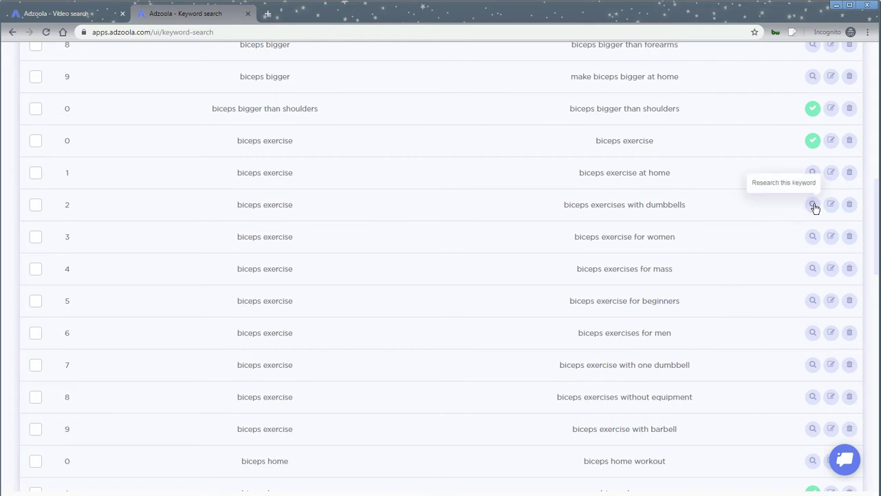
{"action": "left_click", "coordinate": [813, 398]}
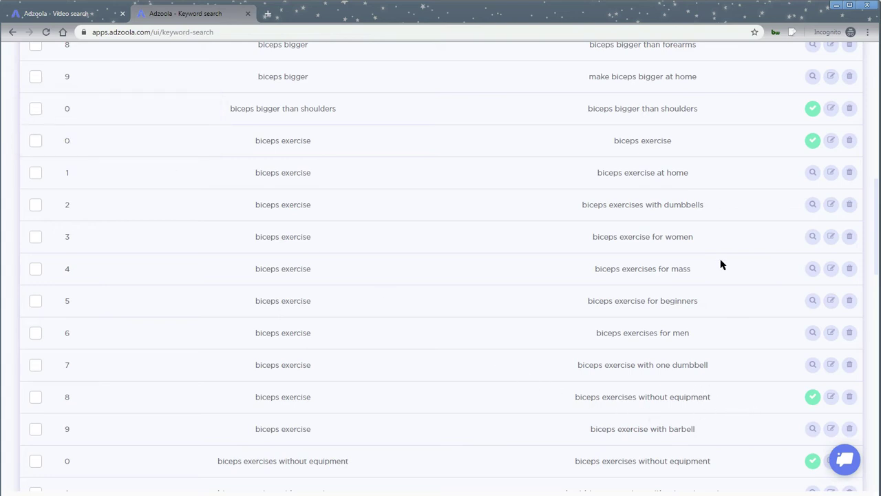
Step: Filter the Suggested column by "tricep" and clear the filter again
{"action": "scroll", "coordinate": [714, 275], "scroll_direction": "up", "scroll_amount": 1}
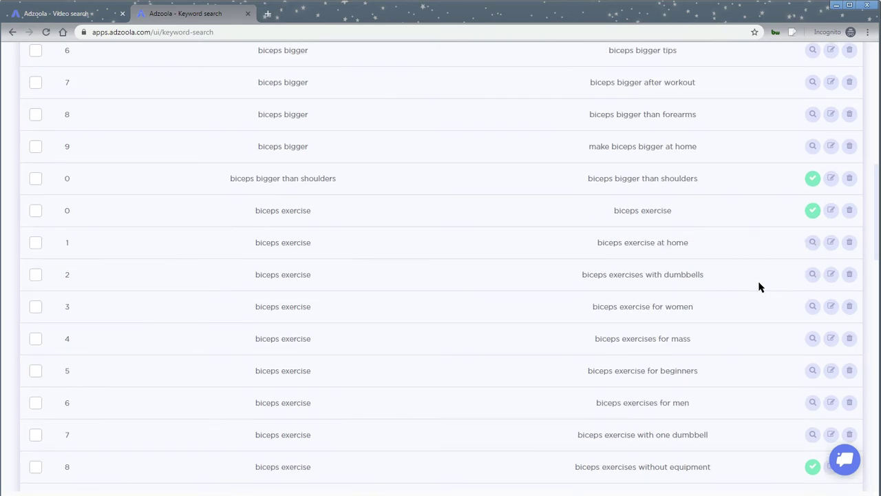
{"action": "scroll", "coordinate": [759, 287], "scroll_direction": "up", "scroll_amount": 6}
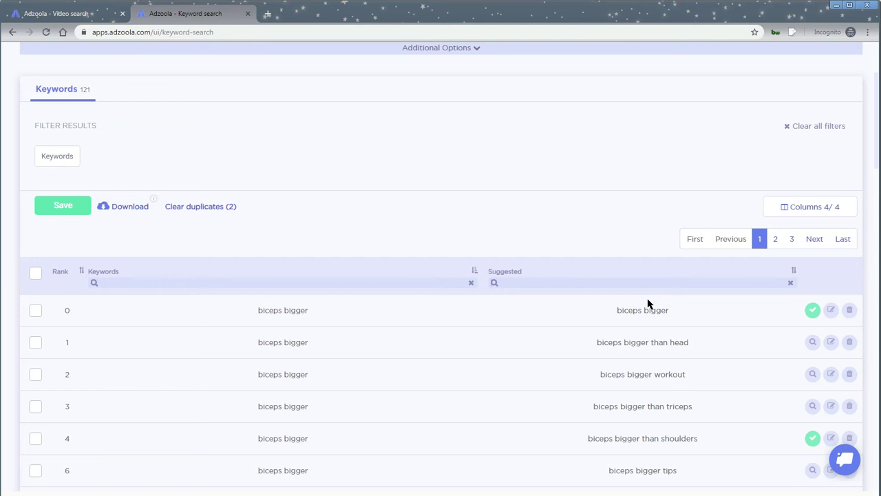
{"action": "type", "text": "tr"}
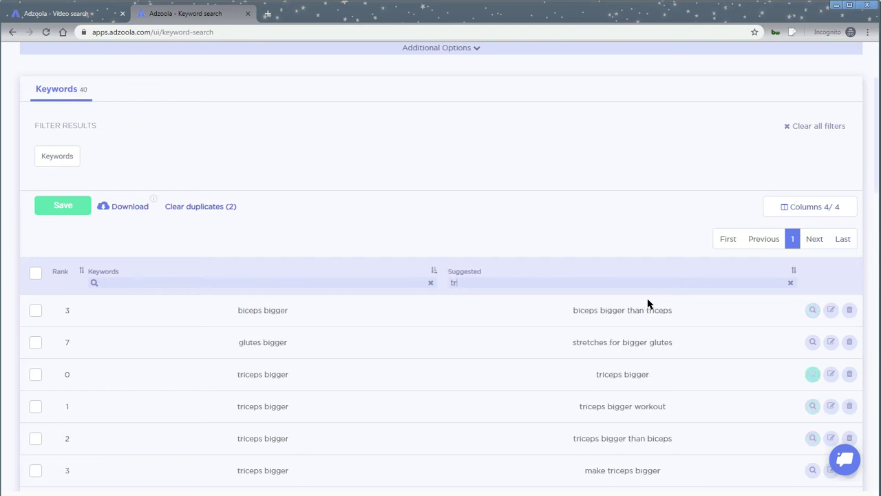
{"action": "type", "text": "icept"}
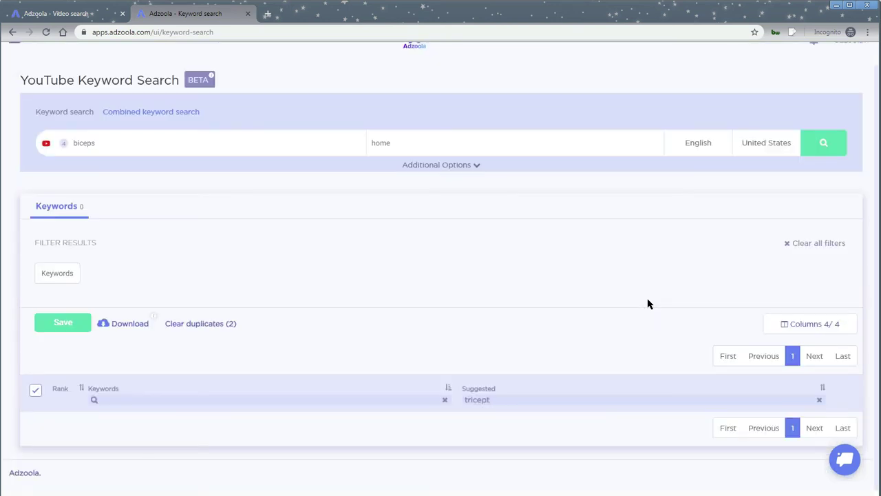
{"action": "key", "text": "BackSpace"}
{"action": "key", "text": "BackSpace"}
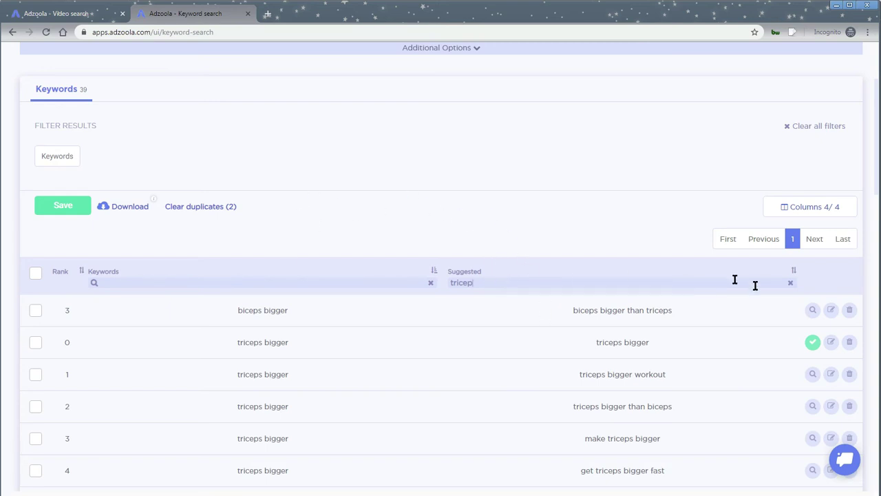
{"action": "left_click", "coordinate": [791, 283]}
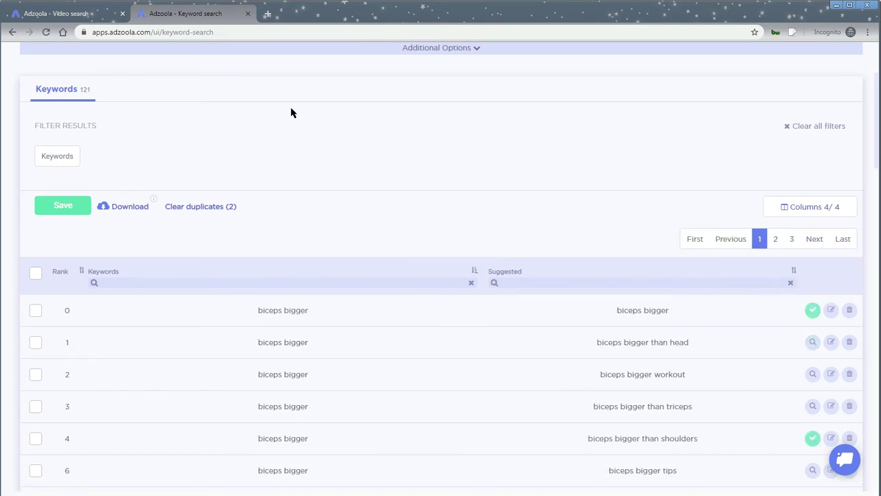
Step: Filter the keyword results to show only "biceps home", and clear all filters again
{"action": "left_click", "coordinate": [75, 157]}
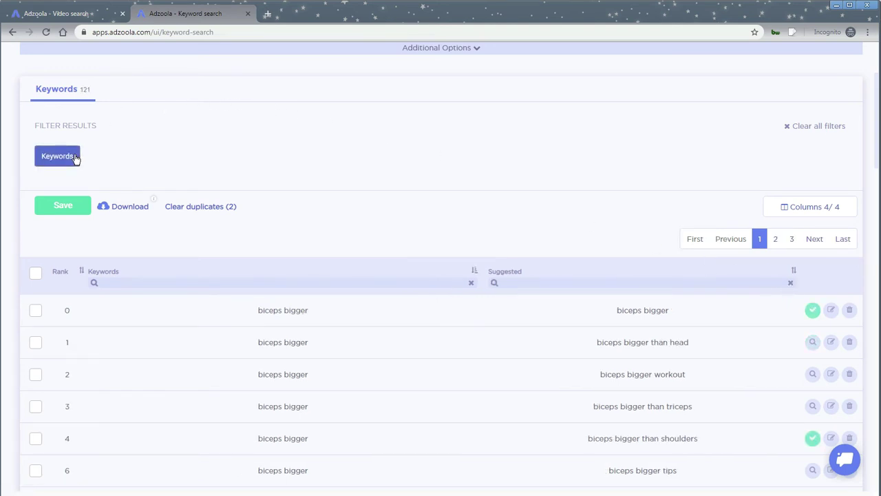
{"action": "left_click", "coordinate": [75, 157]}
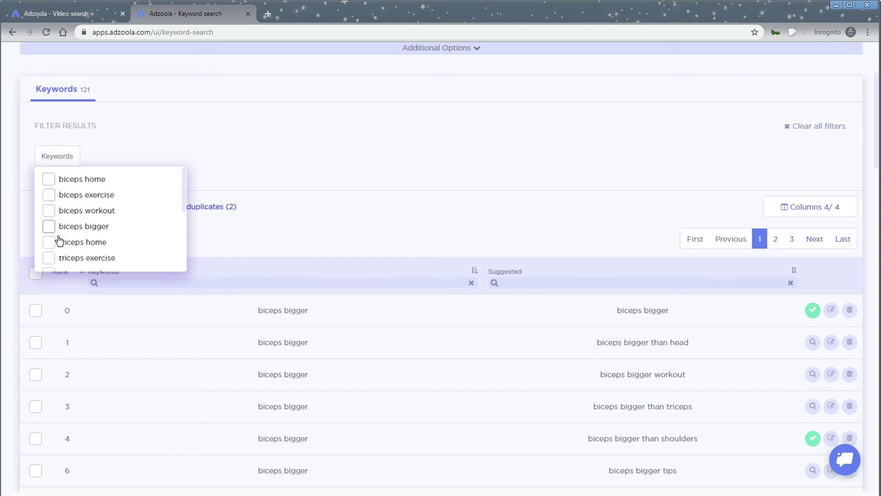
{"action": "scroll", "coordinate": [106, 227], "scroll_direction": "down", "scroll_amount": 3}
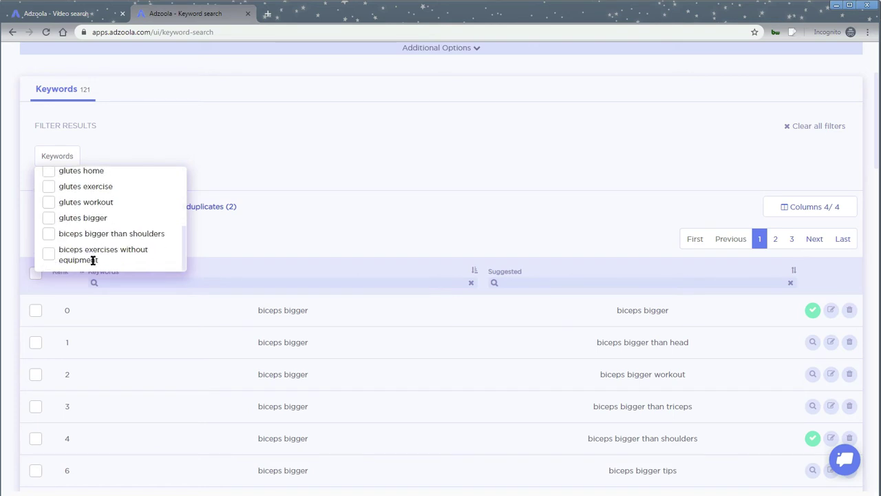
{"action": "scroll", "coordinate": [93, 261], "scroll_direction": "up", "scroll_amount": 5}
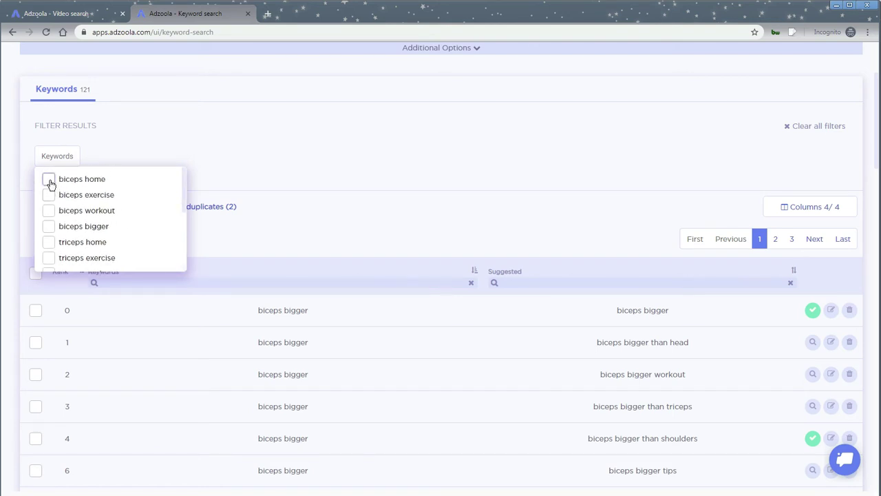
{"action": "left_click", "coordinate": [49, 181]}
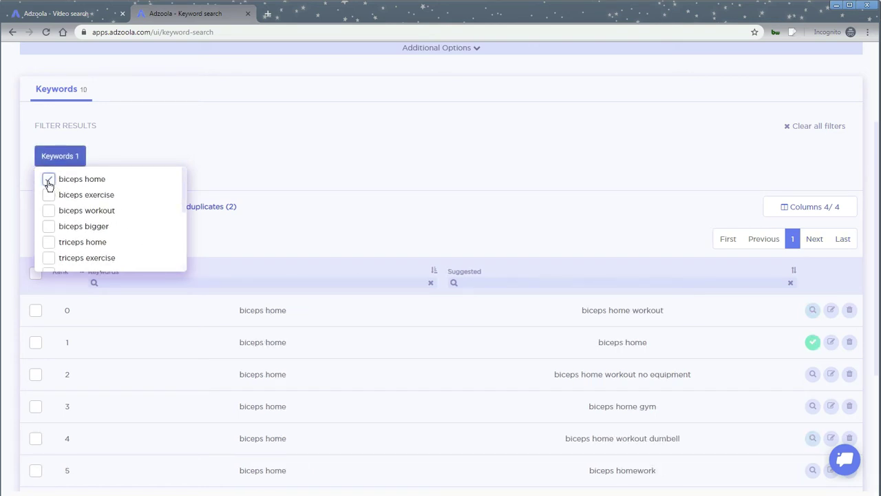
{"action": "left_click", "coordinate": [283, 186]}
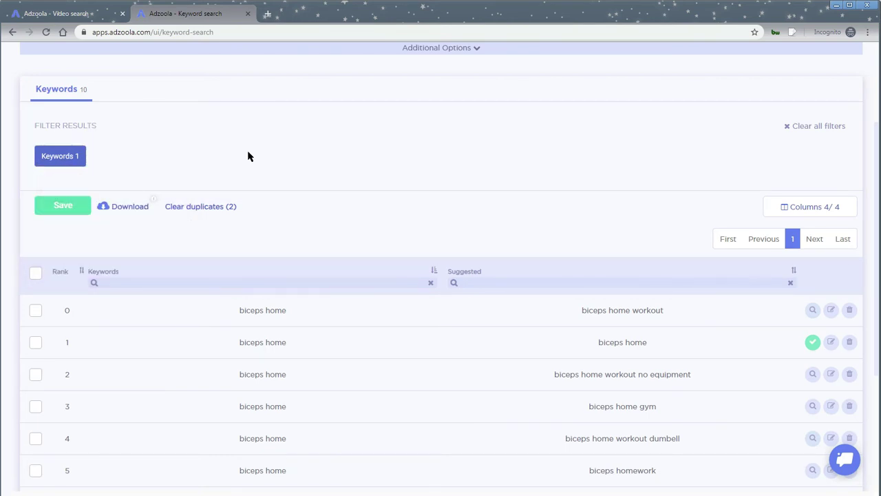
{"action": "left_click", "coordinate": [819, 134]}
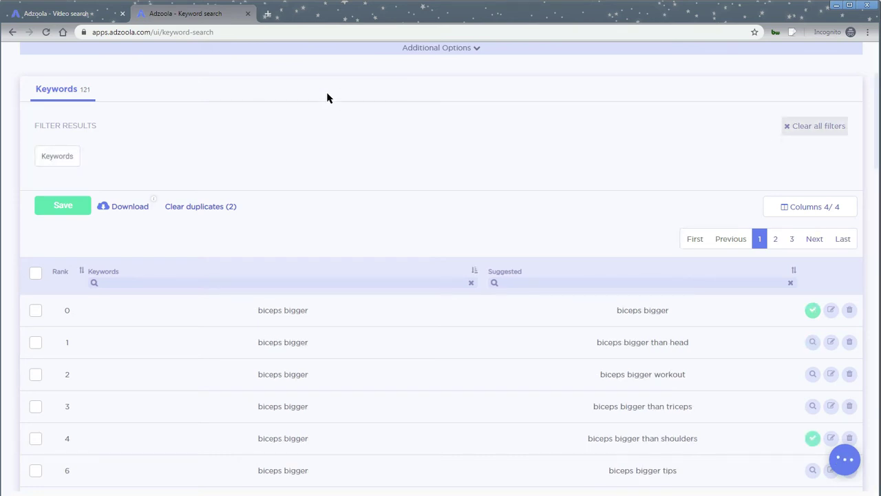
Step: Save the keyword results to the Demo project under the title "a name"
{"action": "left_click", "coordinate": [74, 209]}
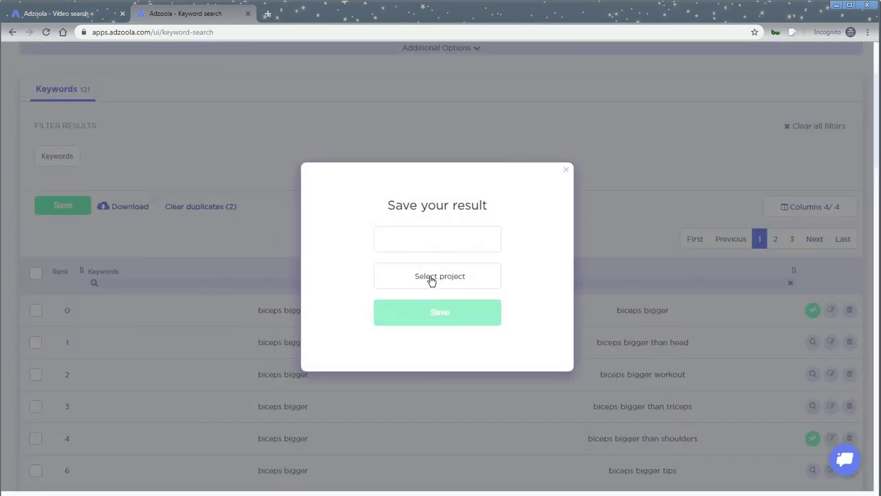
{"action": "left_click", "coordinate": [439, 275]}
{"action": "left_click", "coordinate": [416, 397]}
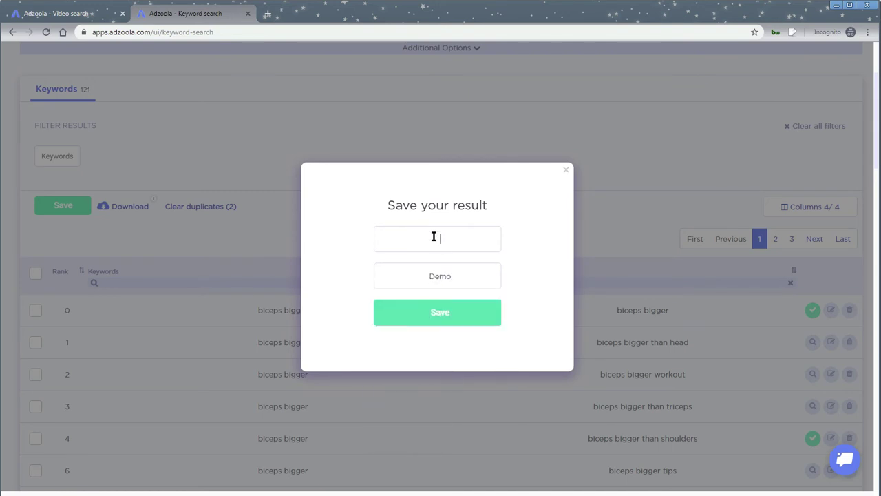
{"action": "left_click", "coordinate": [434, 237]}
{"action": "type", "text": "a name"}
{"action": "left_click", "coordinate": [450, 320]}
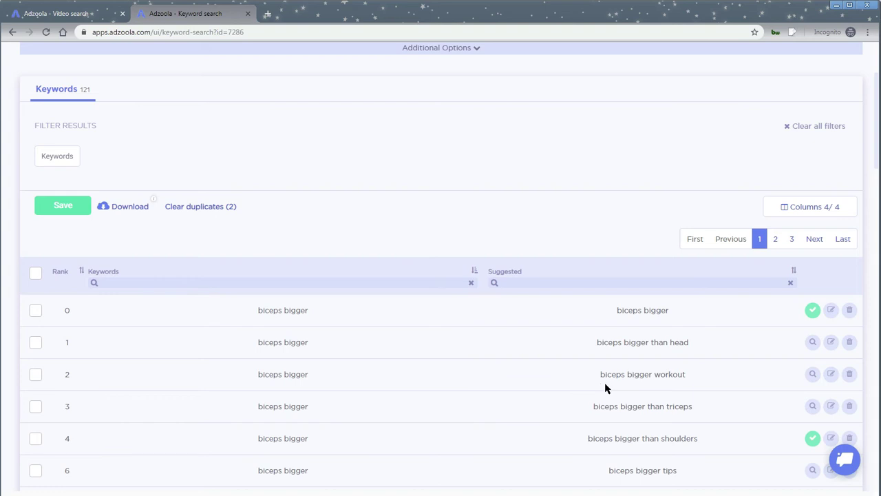
Step: Select the suggestions "biceps bigger workout" and "biceps bigger than triceps" and send them to the video search
{"action": "scroll", "coordinate": [643, 362], "scroll_direction": "down", "scroll_amount": 1}
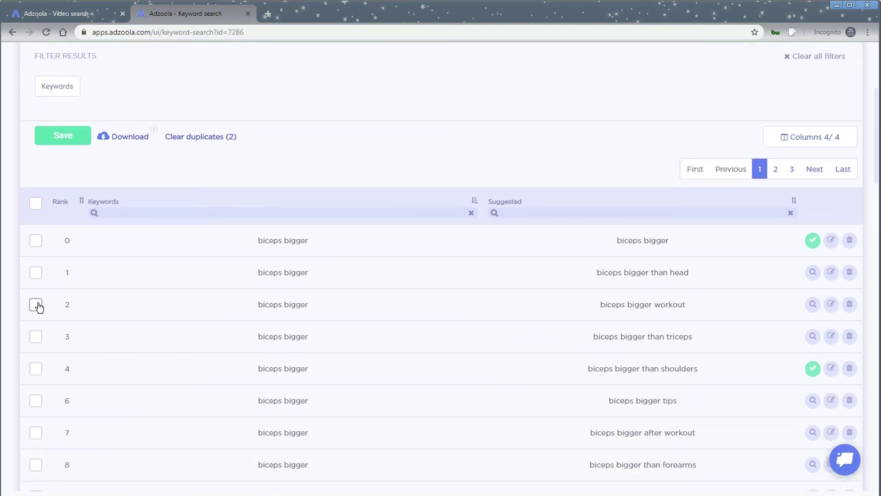
{"action": "left_click", "coordinate": [36, 307]}
{"action": "left_click", "coordinate": [36, 337]}
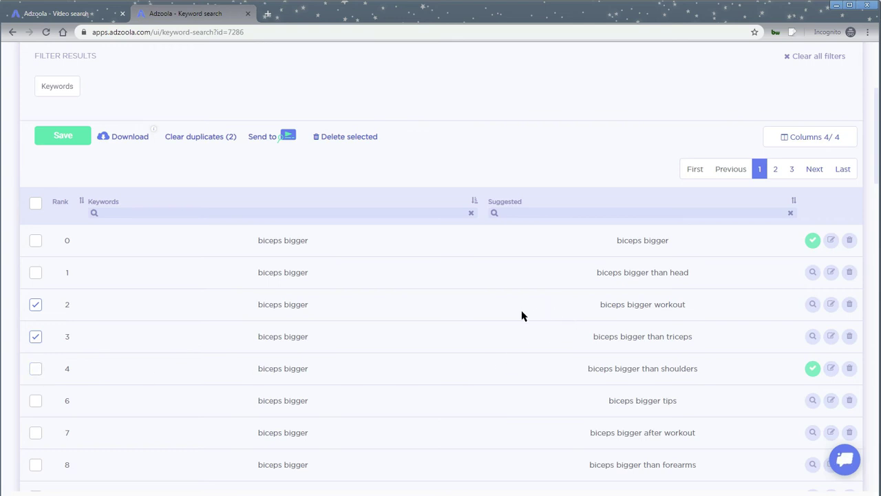
{"action": "left_click", "coordinate": [287, 140]}
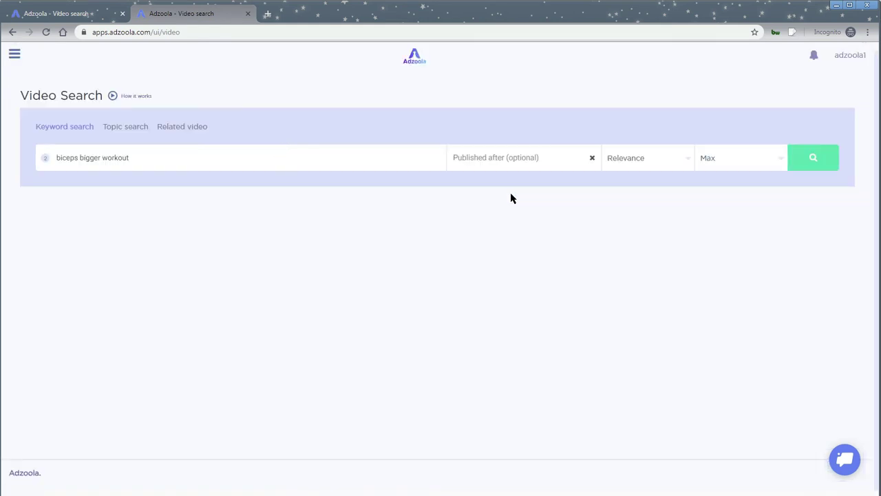
Step: Run the video search for the two transferred keywords with a maximum of 10 results and look through the videos found
{"action": "left_click", "coordinate": [772, 165]}
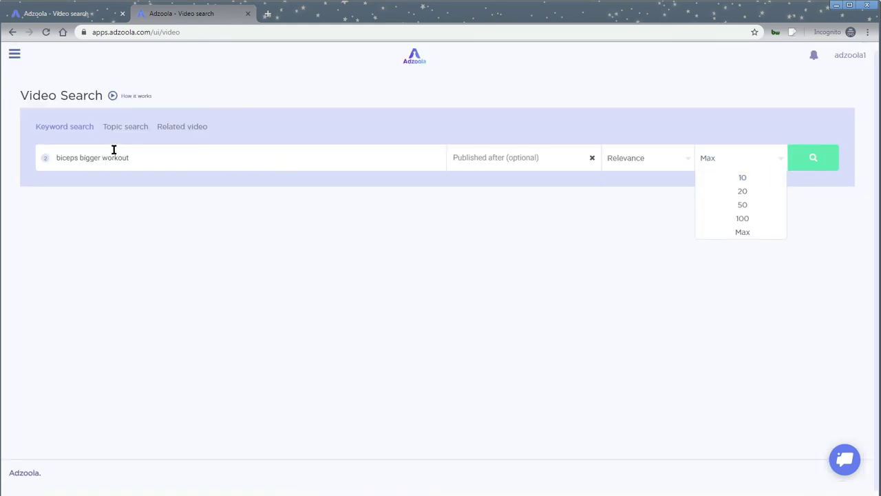
{"action": "left_click", "coordinate": [179, 158]}
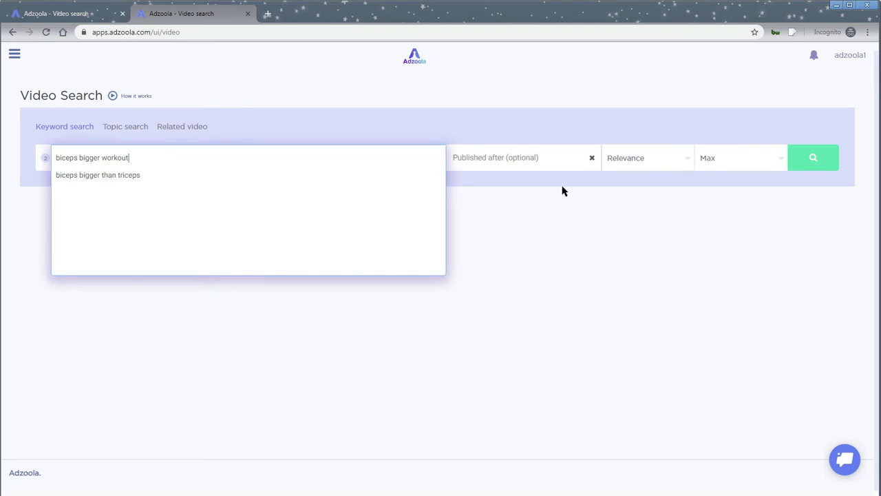
{"action": "left_click", "coordinate": [766, 160]}
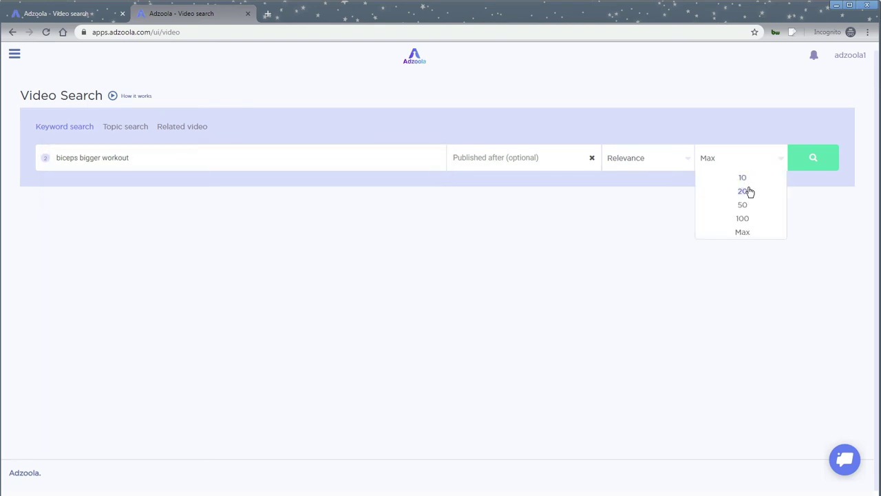
{"action": "left_click", "coordinate": [742, 177]}
{"action": "left_click", "coordinate": [802, 161]}
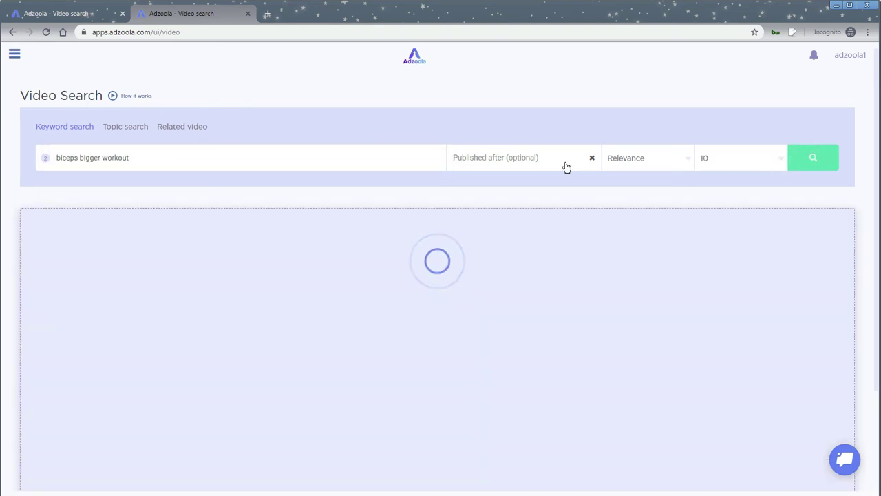
{"action": "scroll", "coordinate": [220, 244], "scroll_direction": "down", "scroll_amount": 3}
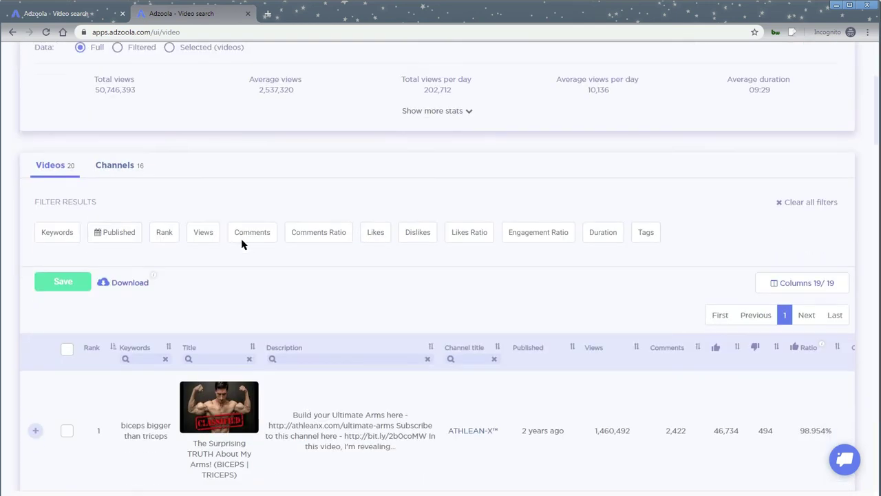
{"action": "scroll", "coordinate": [241, 243], "scroll_direction": "down", "scroll_amount": 8}
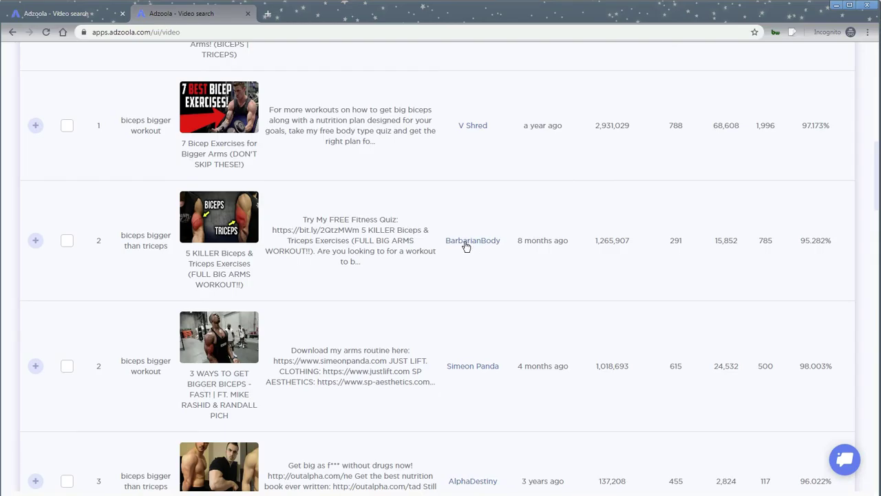
Step: Switch to the related video results in the other browser tab, review them, and send all the selected videos to the keyword search
{"action": "left_click", "coordinate": [82, 10]}
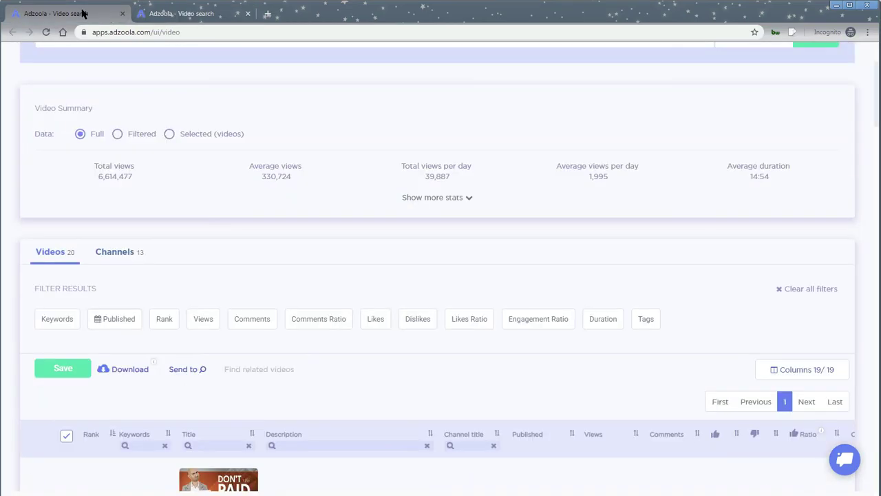
{"action": "scroll", "coordinate": [213, 117], "scroll_direction": "up", "scroll_amount": 4}
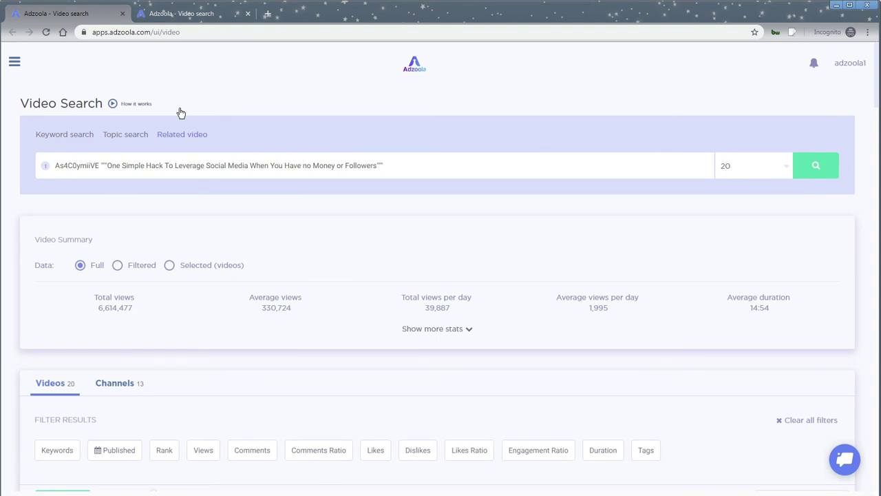
{"action": "scroll", "coordinate": [177, 112], "scroll_direction": "down", "scroll_amount": 5}
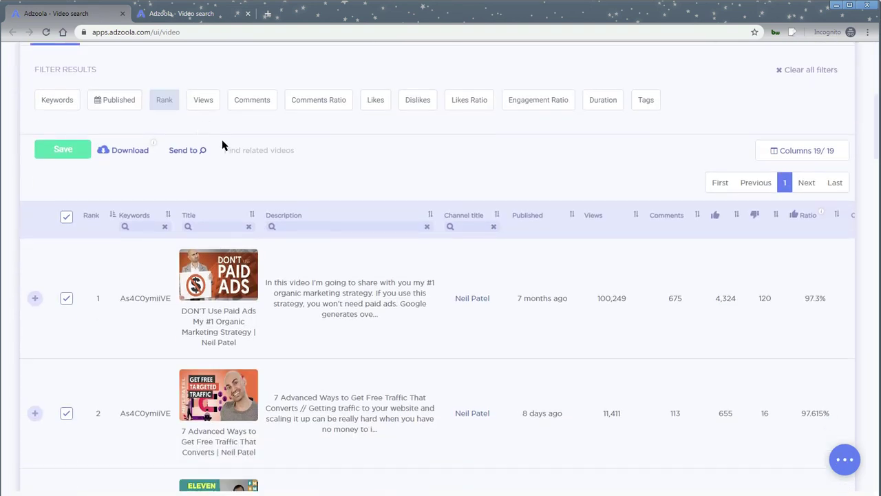
{"action": "scroll", "coordinate": [355, 185], "scroll_direction": "up", "scroll_amount": 3}
{"action": "scroll", "coordinate": [355, 185], "scroll_direction": "down", "scroll_amount": 3}
{"action": "scroll", "coordinate": [355, 181], "scroll_direction": "down", "scroll_amount": 1}
{"action": "scroll", "coordinate": [355, 181], "scroll_direction": "up", "scroll_amount": 5}
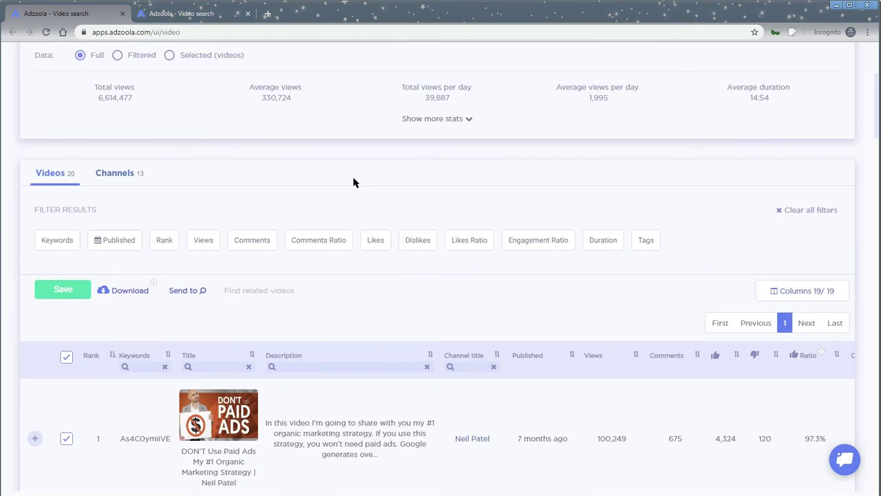
{"action": "scroll", "coordinate": [280, 158], "scroll_direction": "down", "scroll_amount": 2}
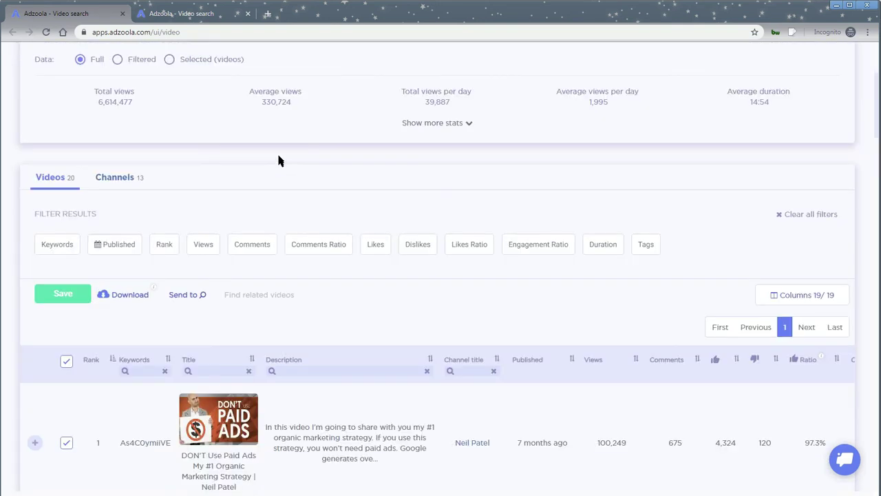
{"action": "scroll", "coordinate": [351, 209], "scroll_direction": "down", "scroll_amount": 3}
{"action": "scroll", "coordinate": [350, 208], "scroll_direction": "down", "scroll_amount": 2}
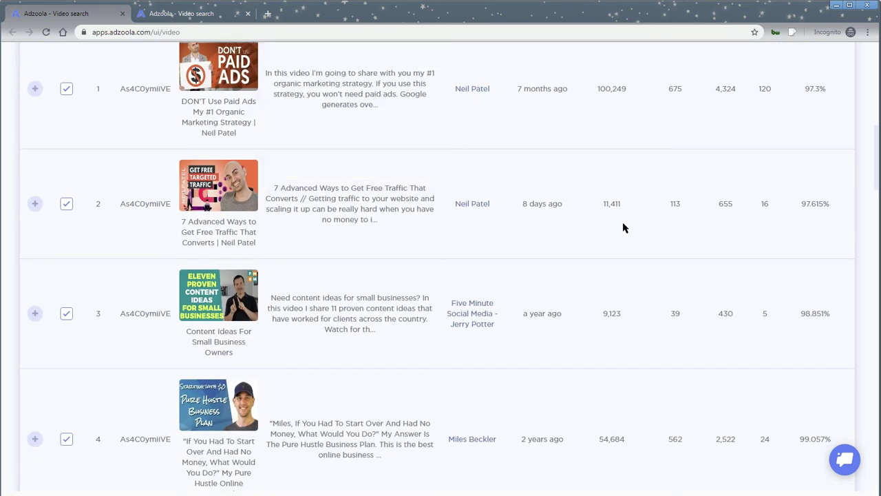
{"action": "scroll", "coordinate": [551, 269], "scroll_direction": "up", "scroll_amount": 1}
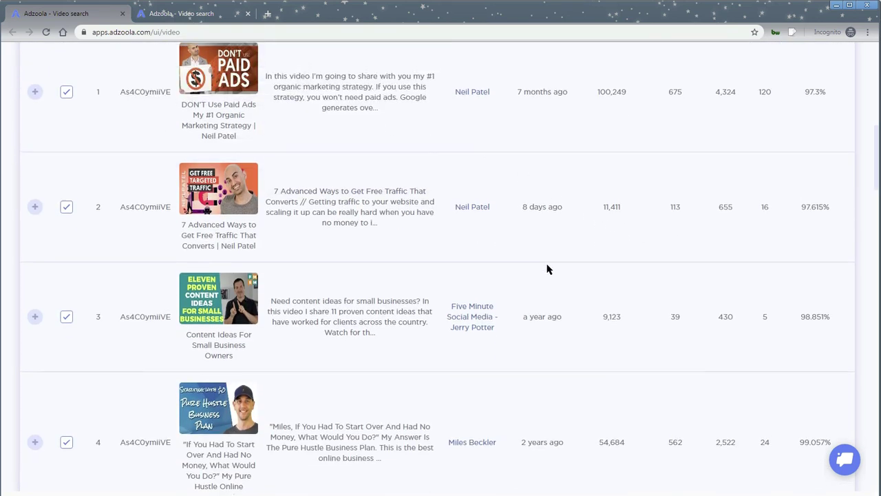
{"action": "scroll", "coordinate": [548, 269], "scroll_direction": "up", "scroll_amount": 3}
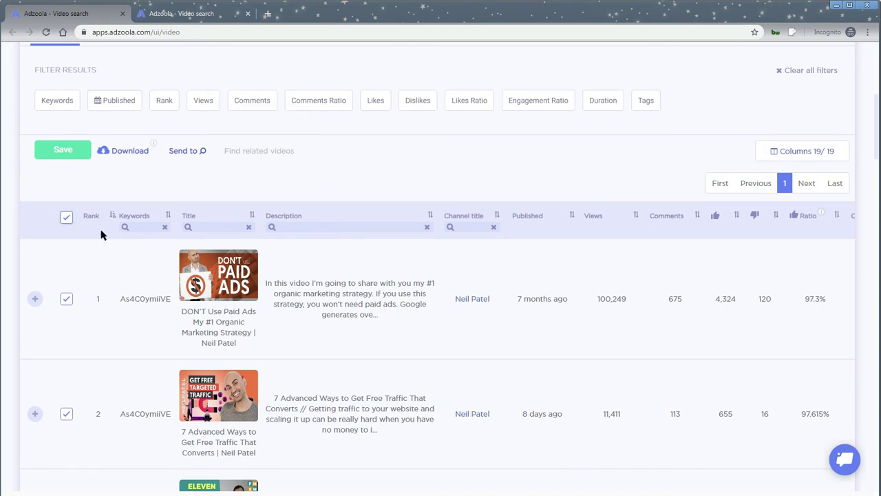
{"action": "left_click", "coordinate": [191, 156]}
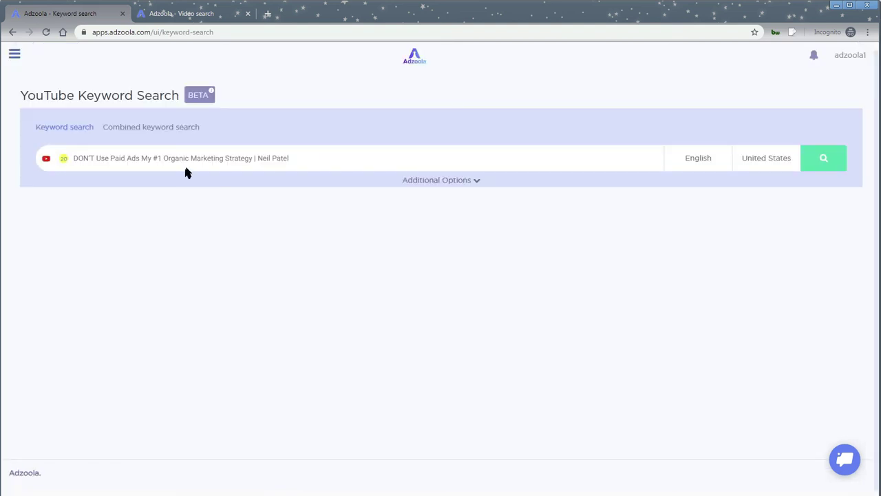
Step: Trim the keyword list to its first three video titles, deleting everything after "Content Ideas For Small Business Owners"
{"action": "left_click", "coordinate": [310, 157]}
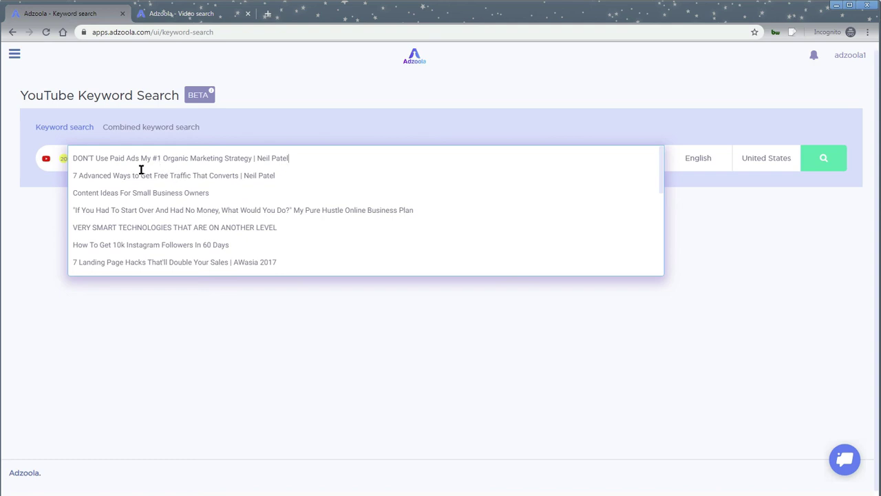
{"action": "scroll", "coordinate": [318, 243], "scroll_direction": "down", "scroll_amount": 5}
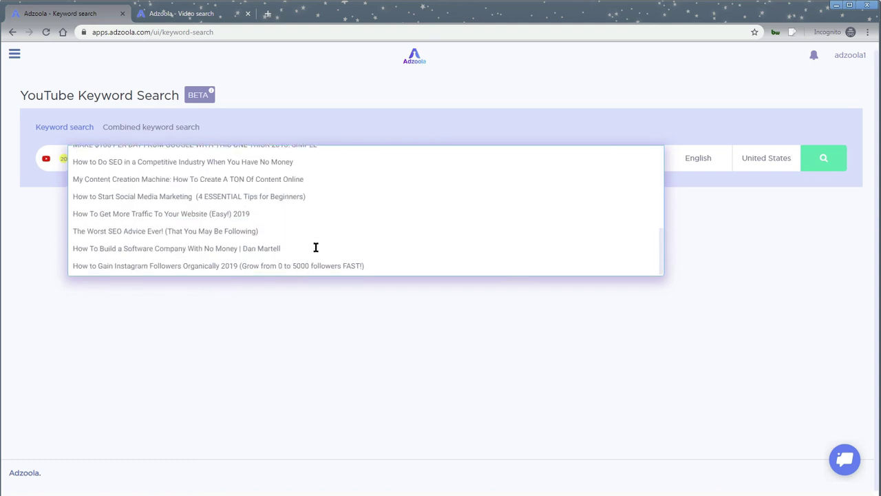
{"action": "left_click_drag", "start_coordinate": [376, 262], "coordinate": [67, 225]}
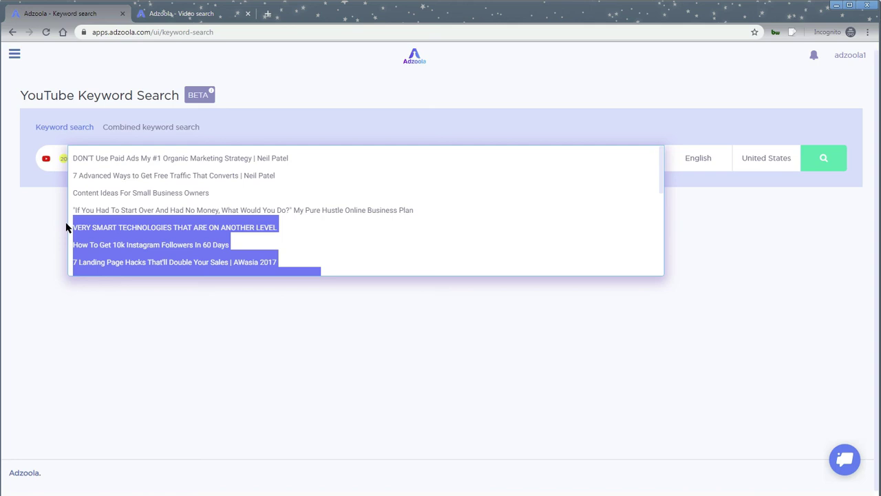
{"action": "left_click_drag", "start_coordinate": [67, 220], "coordinate": [66, 210]}
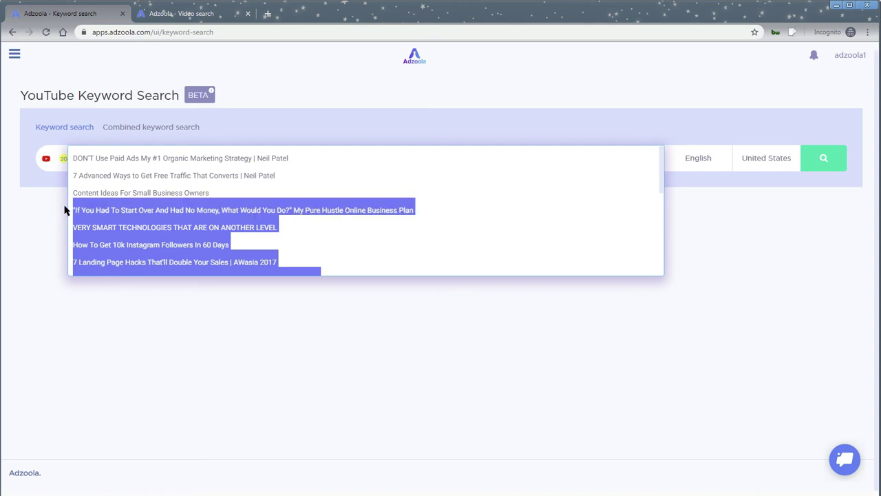
{"action": "key", "text": "BackSpace"}
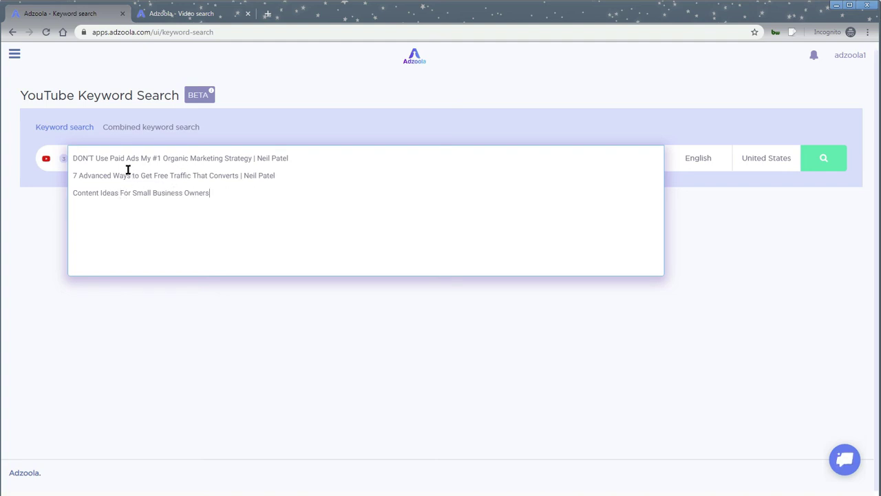
Step: Shorten the first video title in the keyword list to "Organic Marketing Strategy"
{"action": "left_click_drag", "start_coordinate": [161, 159], "coordinate": [55, 164]}
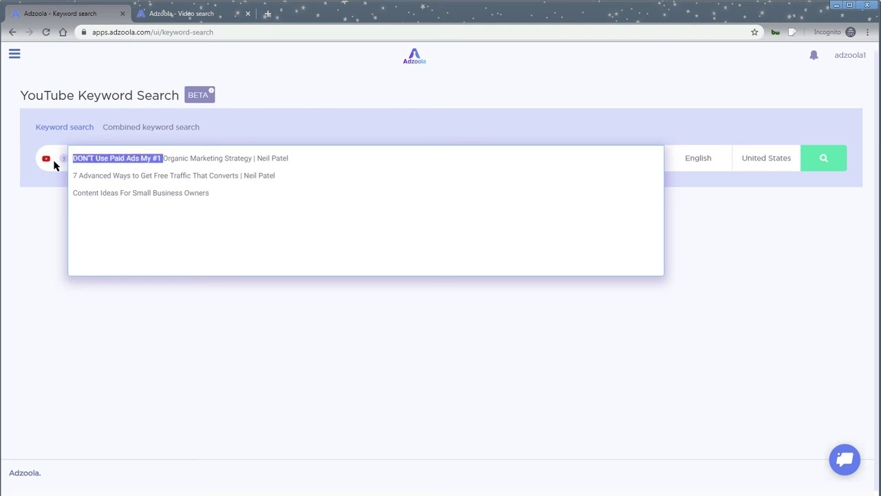
{"action": "key", "text": "BackSpace"}
{"action": "key", "text": "BackSpace"}
{"action": "key", "text": "BackSpace"}
{"action": "key", "text": "BackSpace"}
{"action": "key", "text": "BackSpace"}
{"action": "key", "text": "BackSpace"}
{"action": "key", "text": "BackSpace"}
{"action": "key", "text": "BackSpace"}
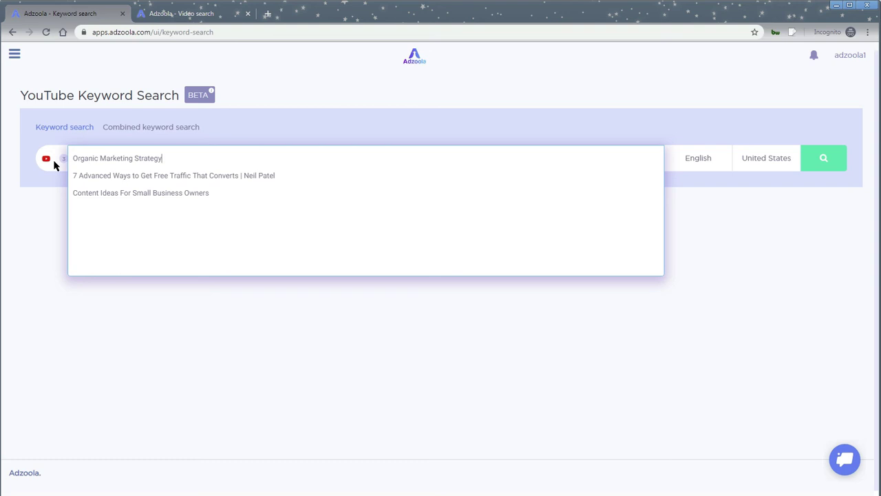
Step: Shorten the second video title in the keyword list to "Get Free Traffic"
{"action": "left_click_drag", "start_coordinate": [238, 176], "coordinate": [336, 170]}
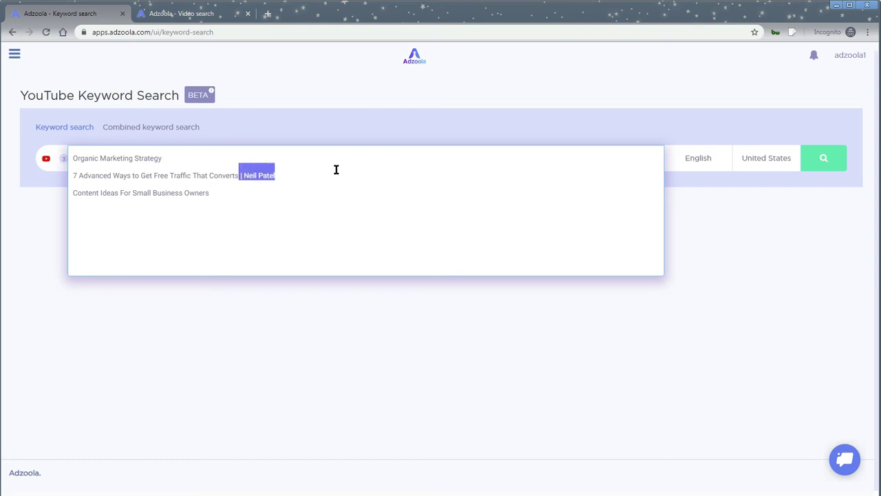
{"action": "key", "text": "BackSpace"}
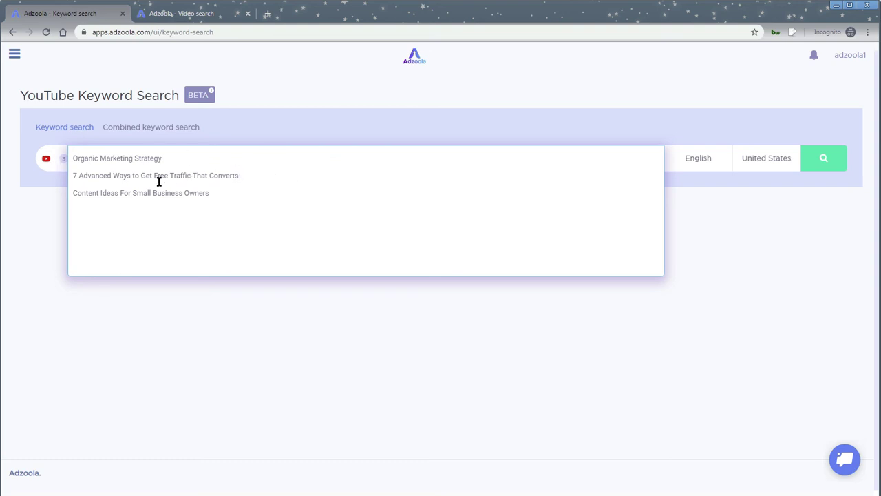
{"action": "left_click_drag", "start_coordinate": [141, 176], "coordinate": [62, 179]}
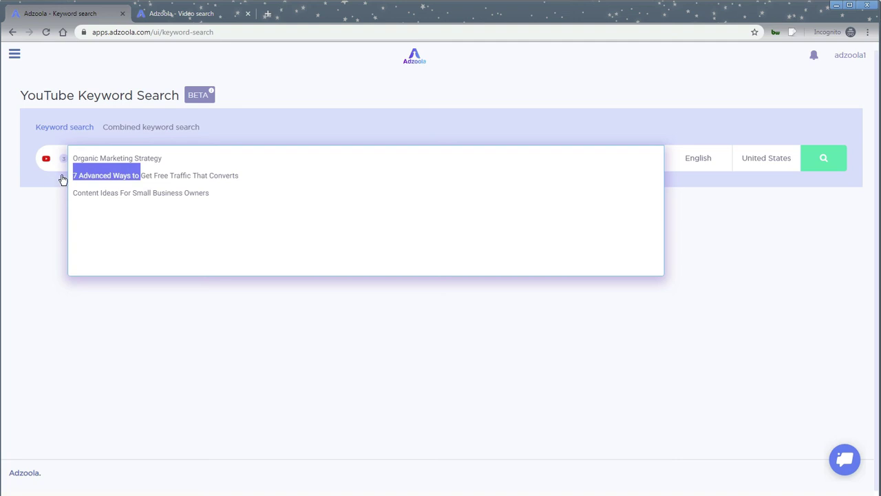
{"action": "key", "text": "BackSpace"}
{"action": "left_click_drag", "start_coordinate": [124, 176], "coordinate": [239, 183]}
{"action": "key", "text": "Left"}
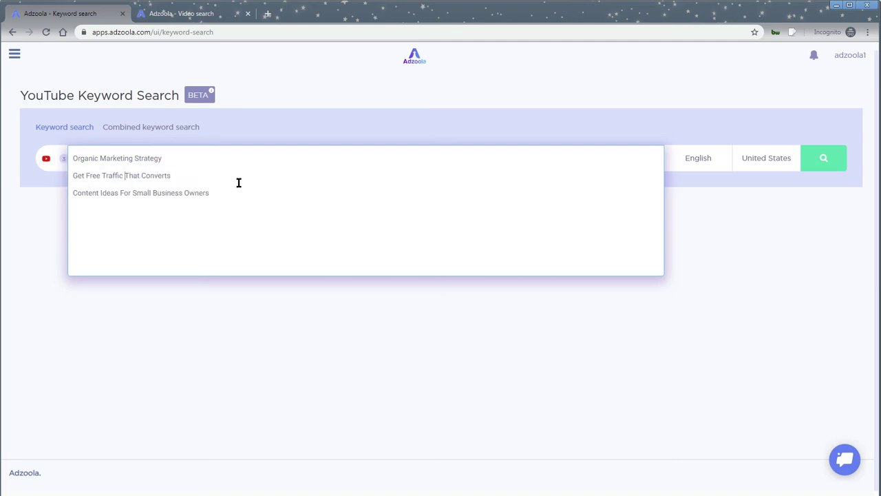
{"action": "key", "text": "ctrl+shift+Home"}
{"action": "key", "text": "shift+End"}
{"action": "key", "text": "shift+Right"}
{"action": "key", "text": "shift+Right"}
{"action": "key", "text": "shift+Right"}
{"action": "key", "text": "shift+Right"}
{"action": "key", "text": "shift+Right"}
{"action": "key", "text": "shift+Right"}
{"action": "key", "text": "shift+Right"}
{"action": "key", "text": "shift+Right"}
{"action": "key", "text": "shift+Right"}
{"action": "key", "text": "shift+Right"}
{"action": "key", "text": "shift+Right"}
{"action": "key", "text": "shift+Right"}
{"action": "key", "text": "shift+Right"}
{"action": "key", "text": "shift+Right"}
{"action": "key", "text": "shift+Right"}
{"action": "key", "text": "shift+Right"}
{"action": "key", "text": "shift+Right"}
{"action": "key", "text": "shift+Right"}
{"action": "key", "text": "shift+Right"}
{"action": "key", "text": "shift+Right"}
{"action": "key", "text": "shift+Right"}
{"action": "key", "text": "shift+Right"}
{"action": "key", "text": "shift+Right"}
{"action": "key", "text": "shift+Right"}
{"action": "key", "text": "BackSpace"}
Step: Shorten the third video title in the keyword list to "Content Ideas" and leave the list editor
{"action": "left_click_drag", "start_coordinate": [120, 195], "coordinate": [264, 199]}
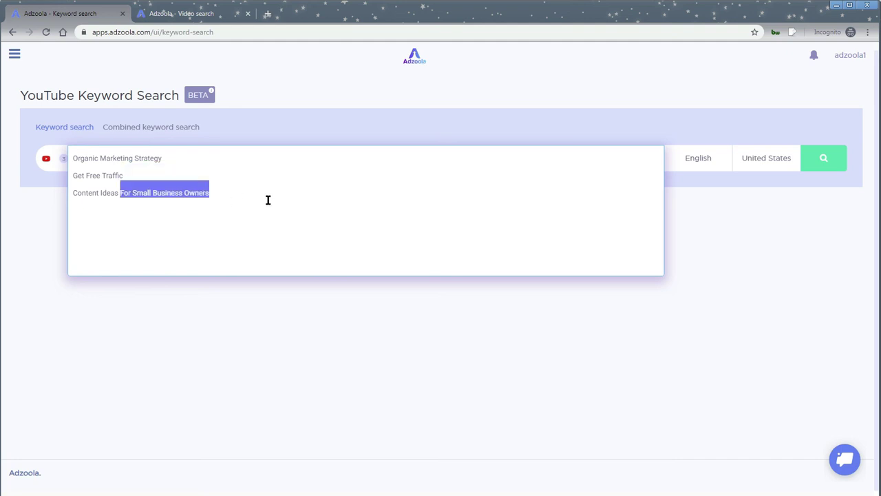
{"action": "key", "text": "BackSpace"}
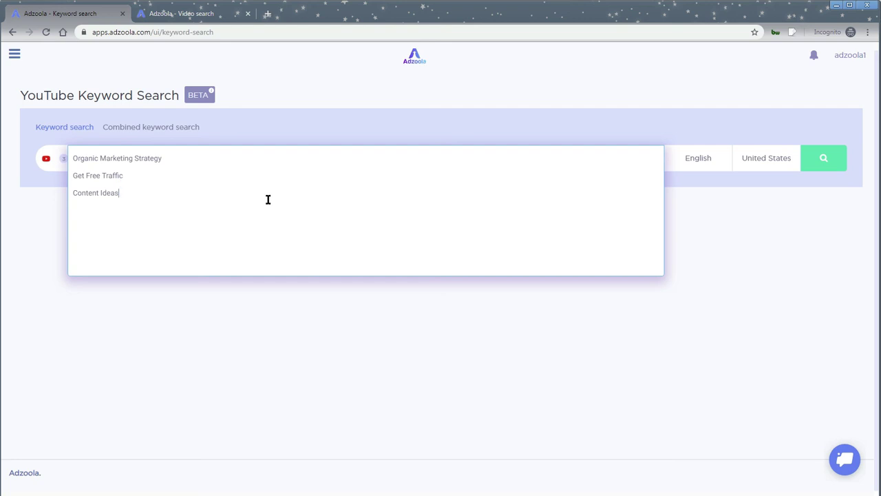
{"action": "left_click", "coordinate": [777, 197]}
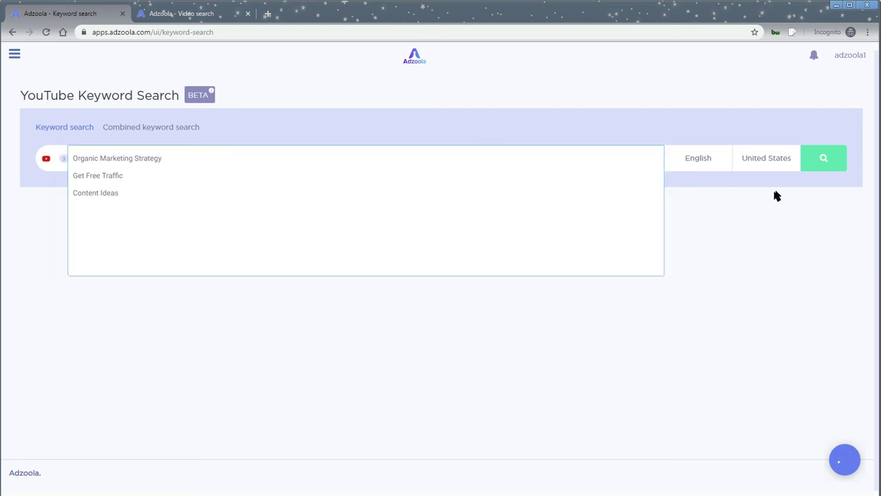
Step: Run the YouTube keyword search for the three shortened titles and look through the suggested keywords
{"action": "left_click", "coordinate": [816, 161]}
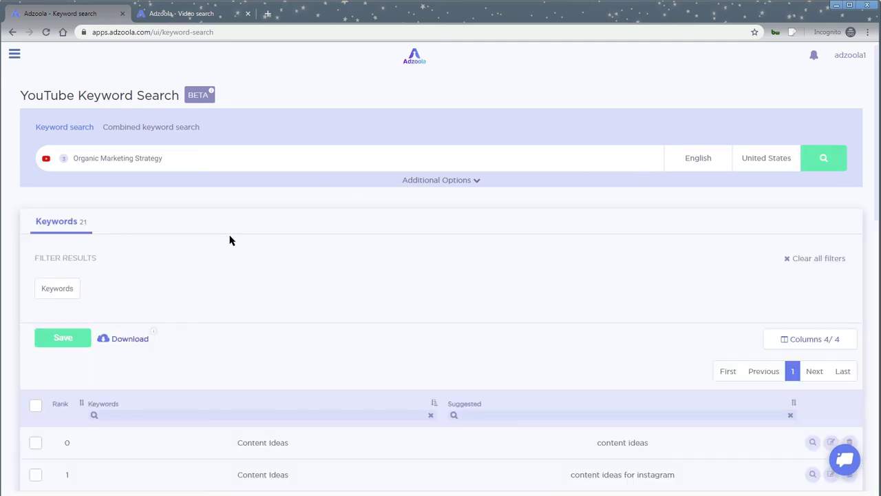
{"action": "scroll", "coordinate": [321, 232], "scroll_direction": "down", "scroll_amount": 5}
{"action": "scroll", "coordinate": [540, 280], "scroll_direction": "up", "scroll_amount": 4}
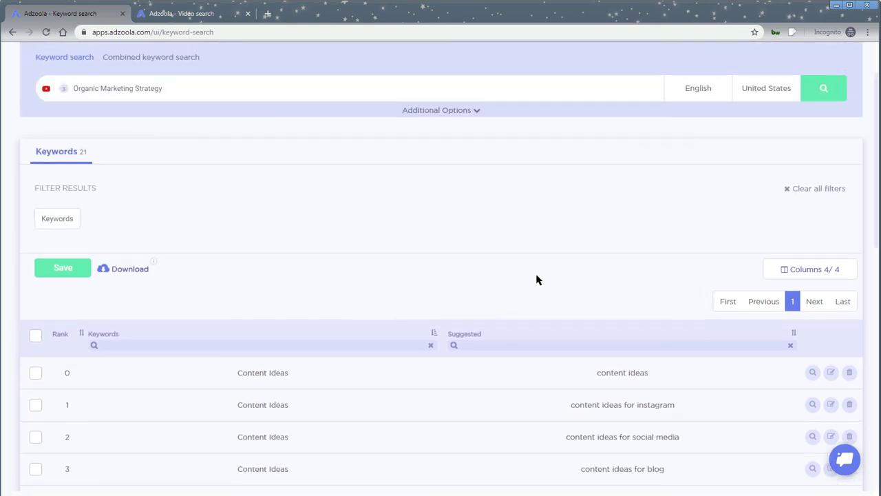
{"action": "scroll", "coordinate": [538, 280], "scroll_direction": "up", "scroll_amount": 1}
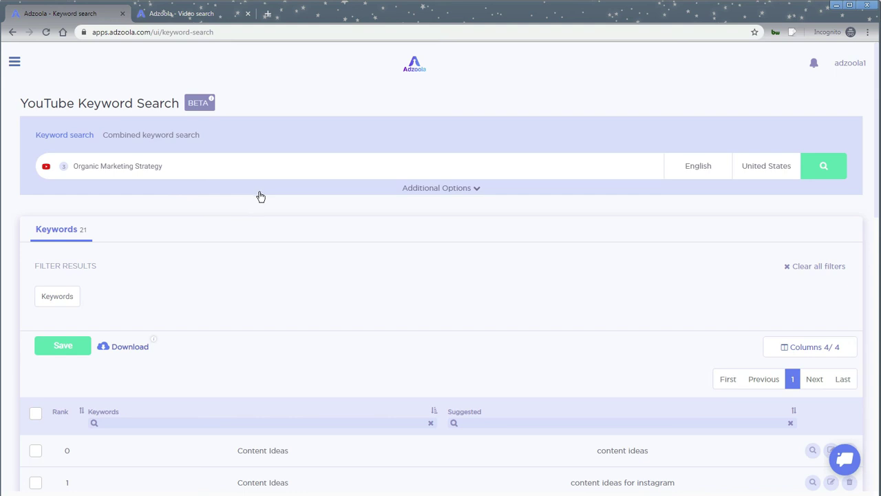
{"action": "scroll", "coordinate": [323, 200], "scroll_direction": "down", "scroll_amount": 5}
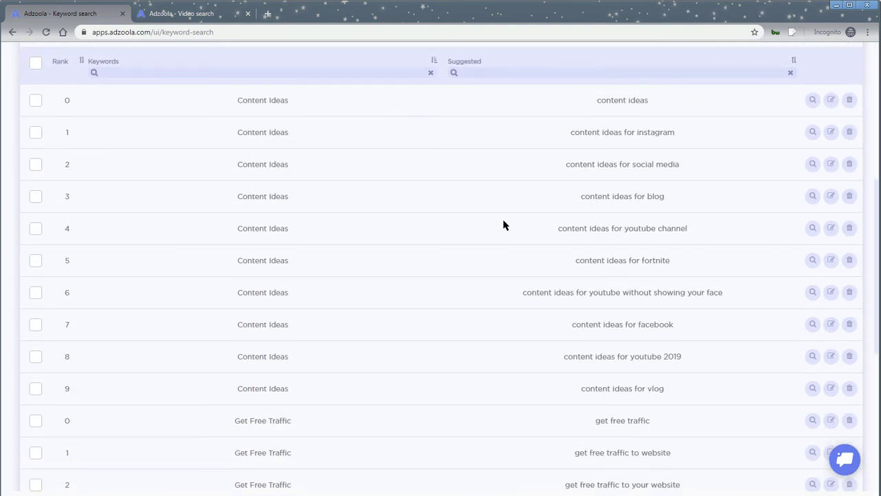
{"action": "scroll", "coordinate": [529, 268], "scroll_direction": "down", "scroll_amount": 4}
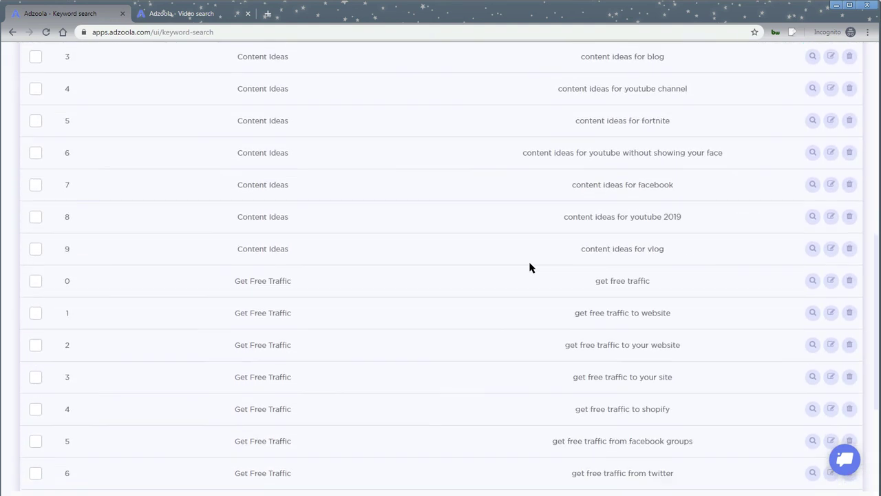